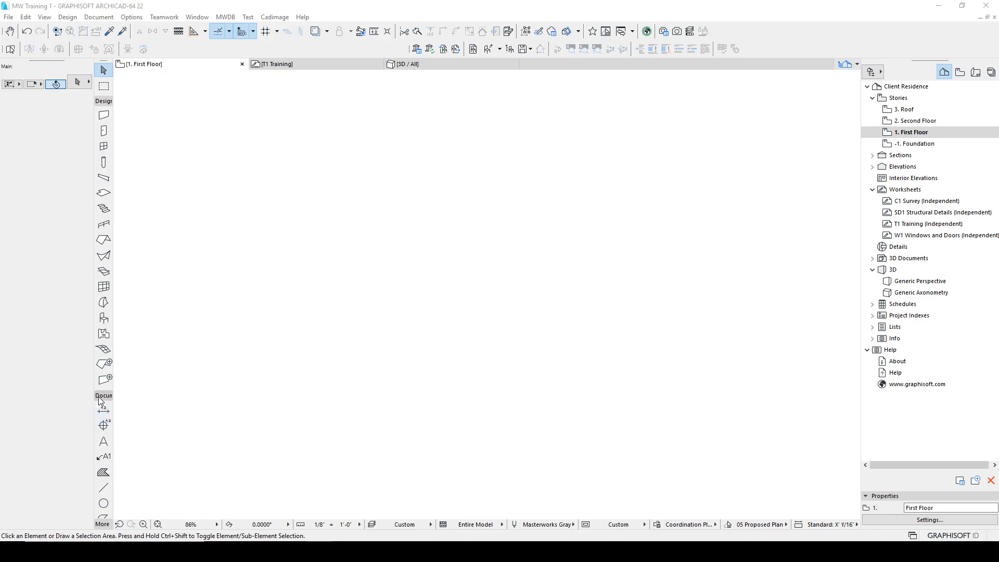
# Collapse the Design tool group and draw an open zigzag chain of ten connected lines across the middle of the plan
pyautogui.click(104, 101)
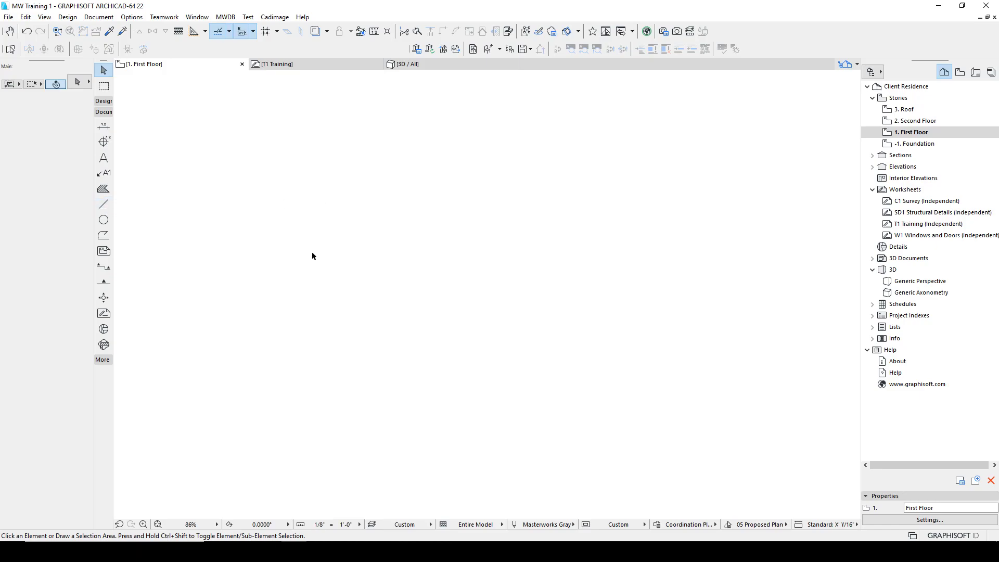
pyautogui.press('l')
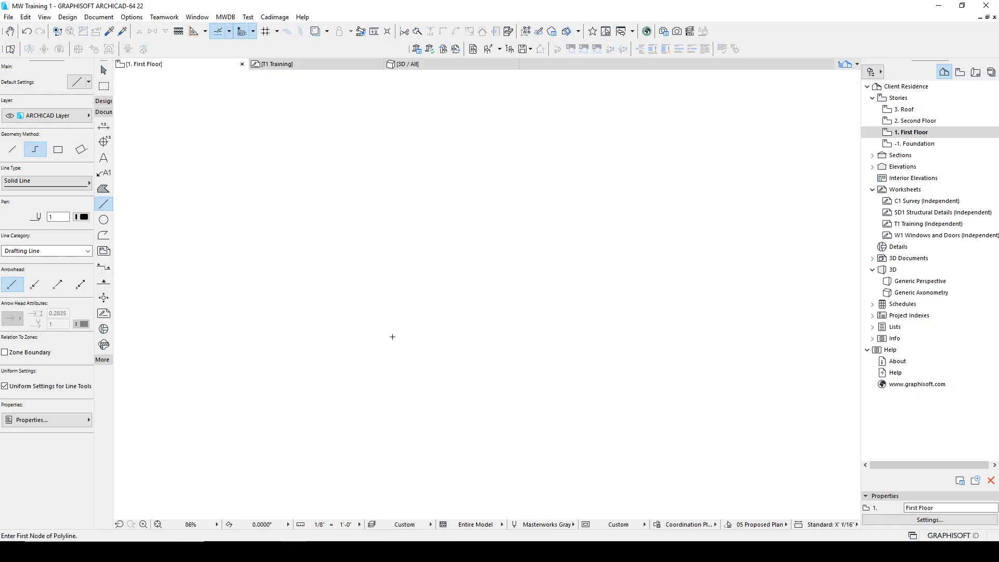
pyautogui.click(303, 357)
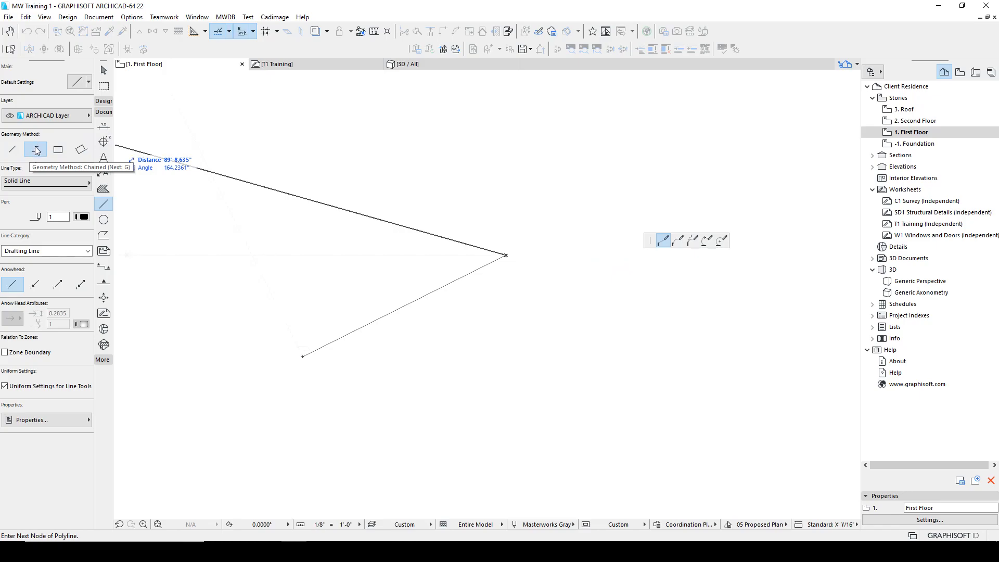
pyautogui.click(568, 200)
pyautogui.click(599, 289)
pyautogui.click(682, 303)
pyautogui.click(692, 398)
pyautogui.click(560, 339)
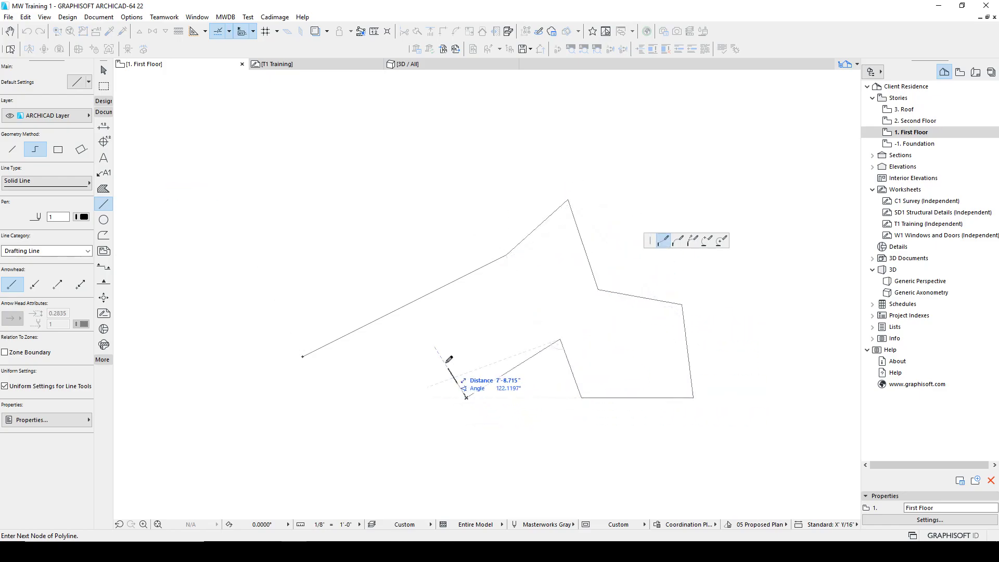
pyautogui.click(467, 397)
pyautogui.click(443, 362)
pyautogui.click(384, 415)
pyautogui.click(385, 415)
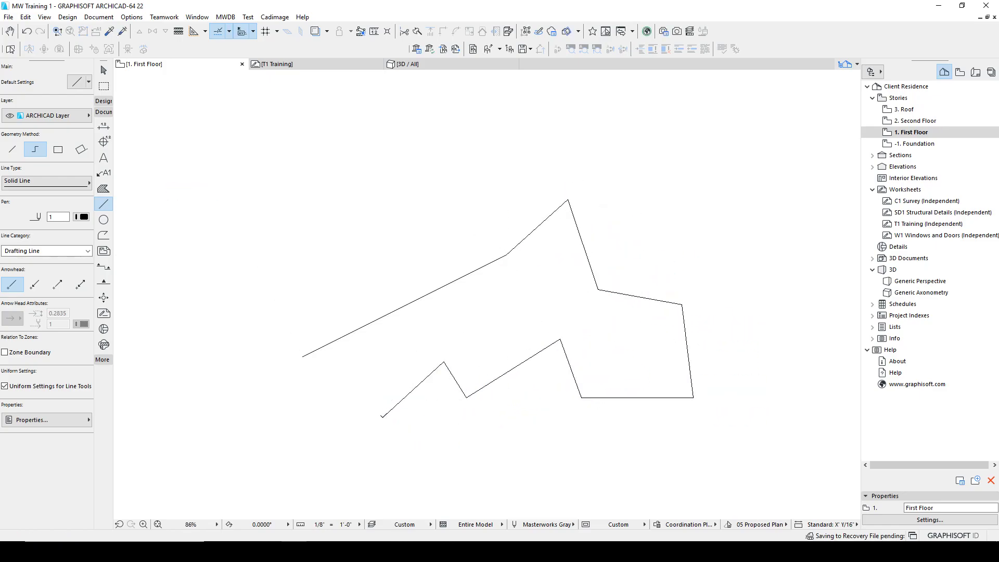
# Draw a closed, notched six-sided outline of chained lines above the open zigzag chain
pyautogui.click(343, 223)
pyautogui.click(418, 159)
pyautogui.click(481, 208)
pyautogui.click(383, 270)
pyautogui.click(410, 212)
pyautogui.click(356, 257)
pyautogui.click(342, 223)
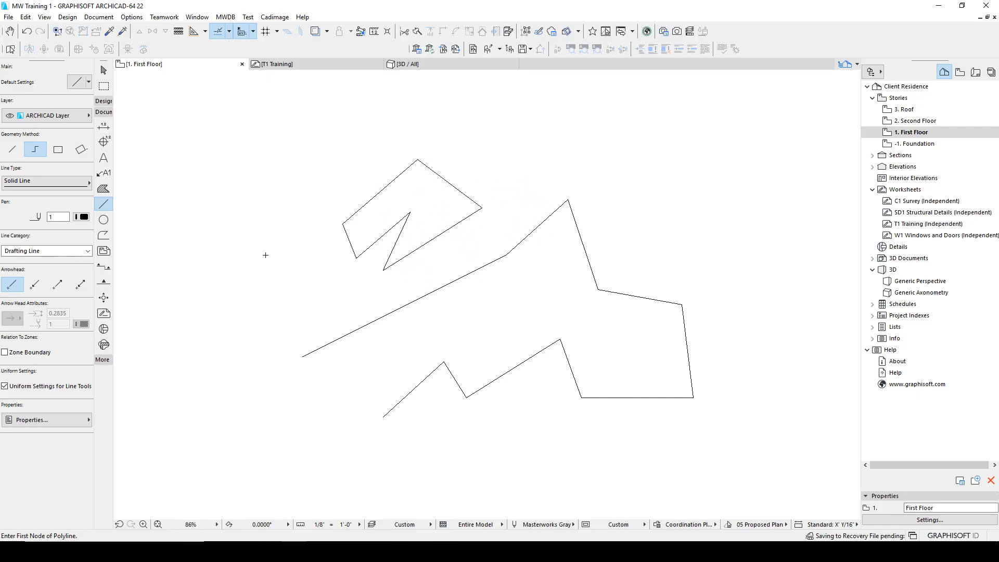
# Draw a closed irregular eleven-sided outline of chained lines beside the open zigzag chain
pyautogui.moveTo(618, 334); pyautogui.dragTo(582, 318, button='middle')
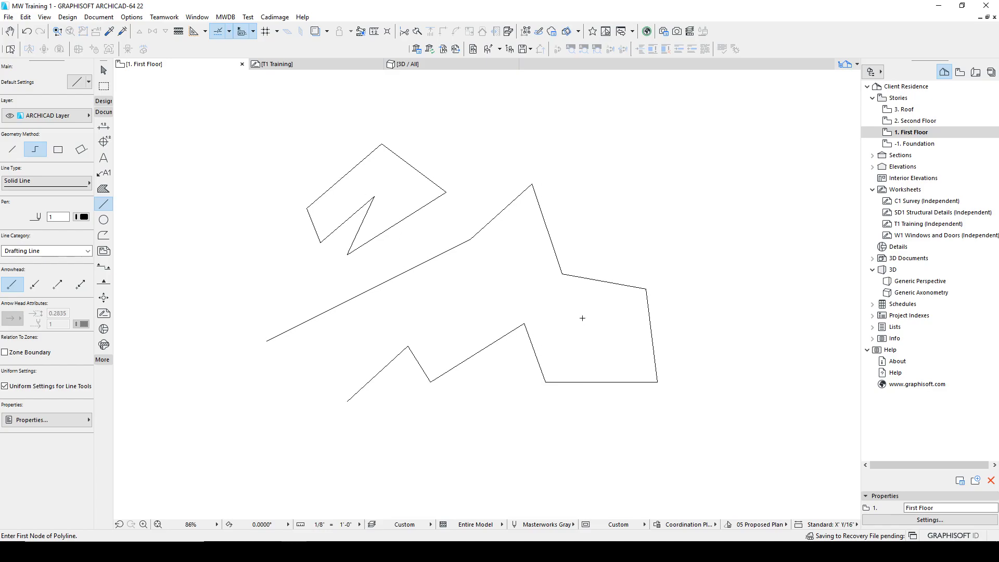
pyautogui.scroll(-2, 545, 330)
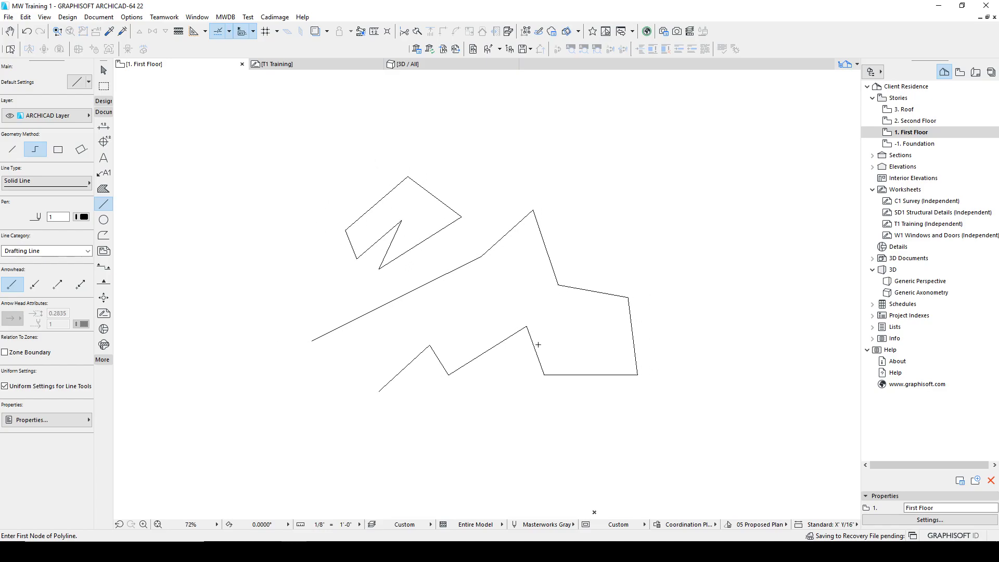
pyautogui.click(592, 174)
pyautogui.click(675, 220)
pyautogui.click(703, 140)
pyautogui.click(793, 202)
pyautogui.click(797, 347)
pyautogui.click(735, 364)
pyautogui.click(754, 285)
pyautogui.click(680, 305)
pyautogui.click(628, 263)
pyautogui.click(571, 260)
pyautogui.click(610, 216)
pyautogui.click(592, 174)
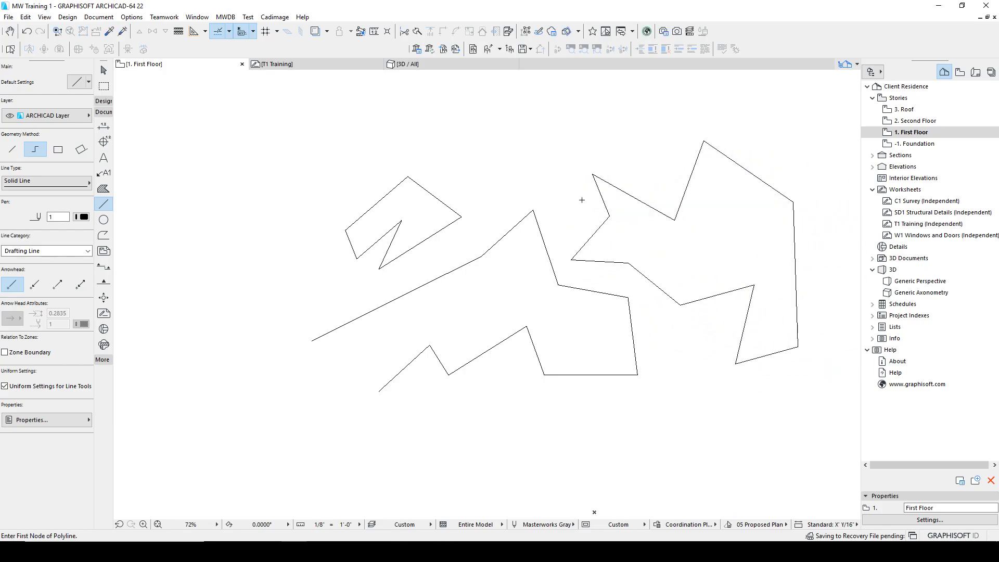
# Draw a full circle that overlaps the small six-sided outline
pyautogui.click(104, 220)
pyautogui.click(338, 187)
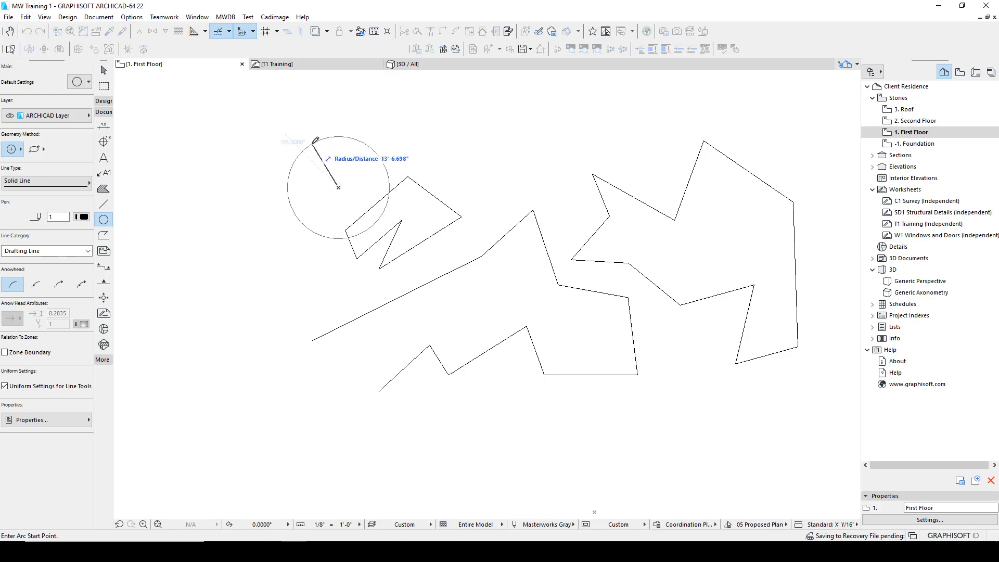
pyautogui.click(384, 131)
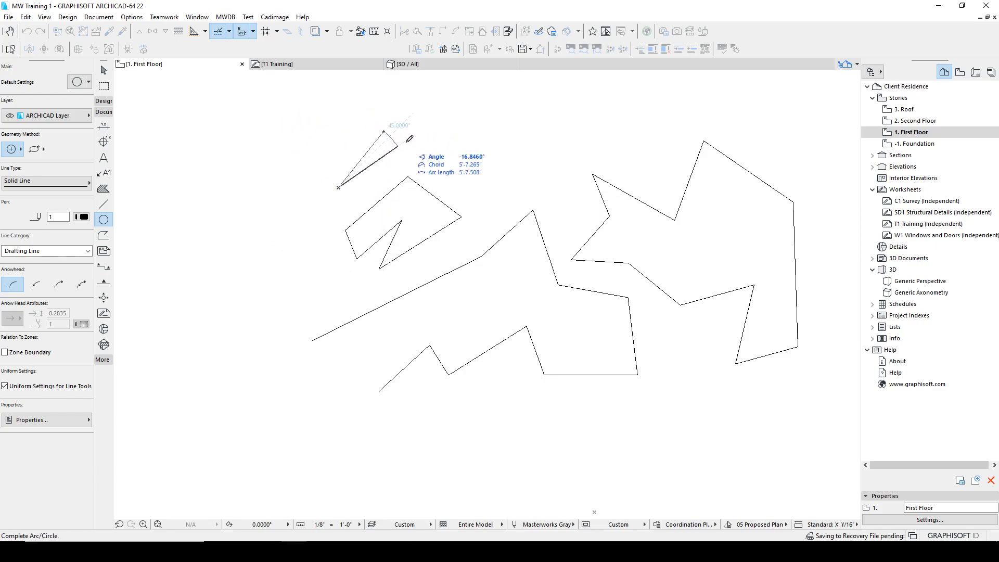
pyautogui.click(382, 130)
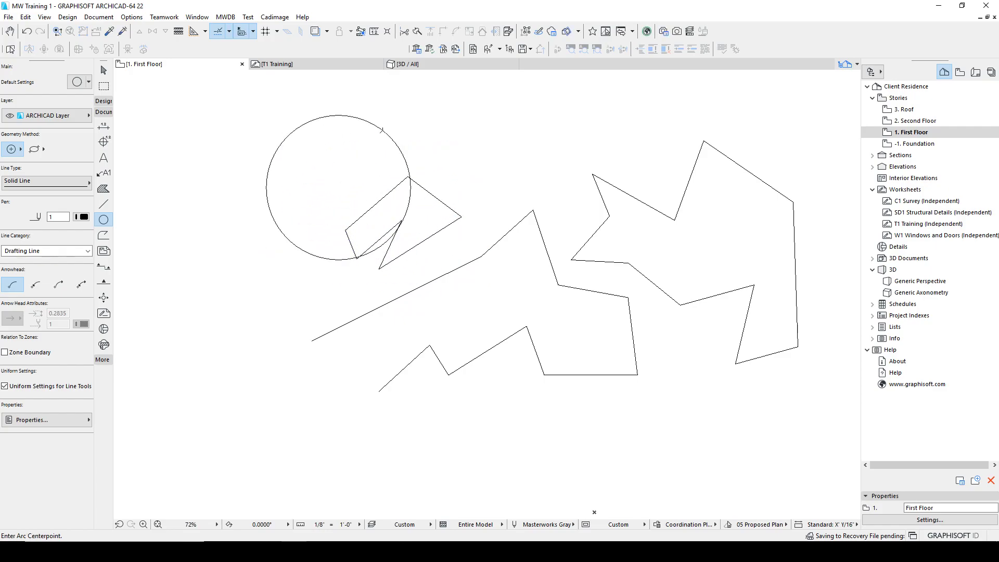
# Draw a smaller arc beside the circle, leaving a gap in its upper part
pyautogui.click(475, 160)
pyautogui.click(523, 139)
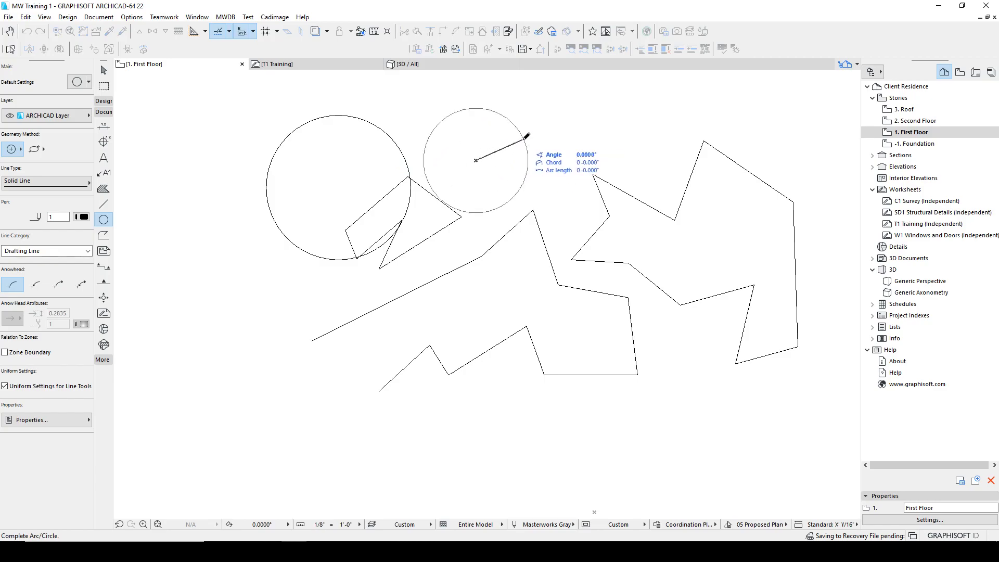
pyautogui.click(450, 118)
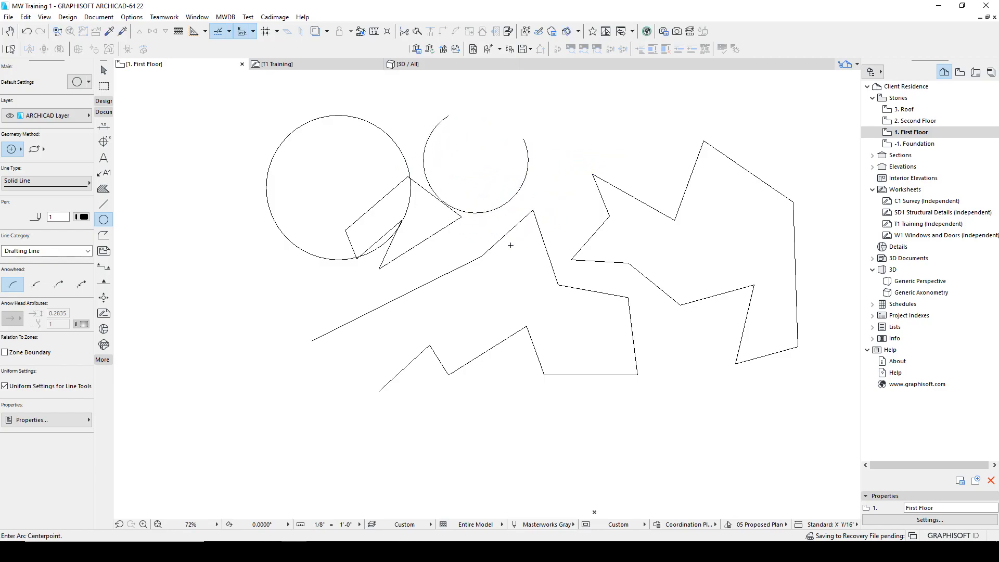
pyautogui.scroll(-1, 510, 245)
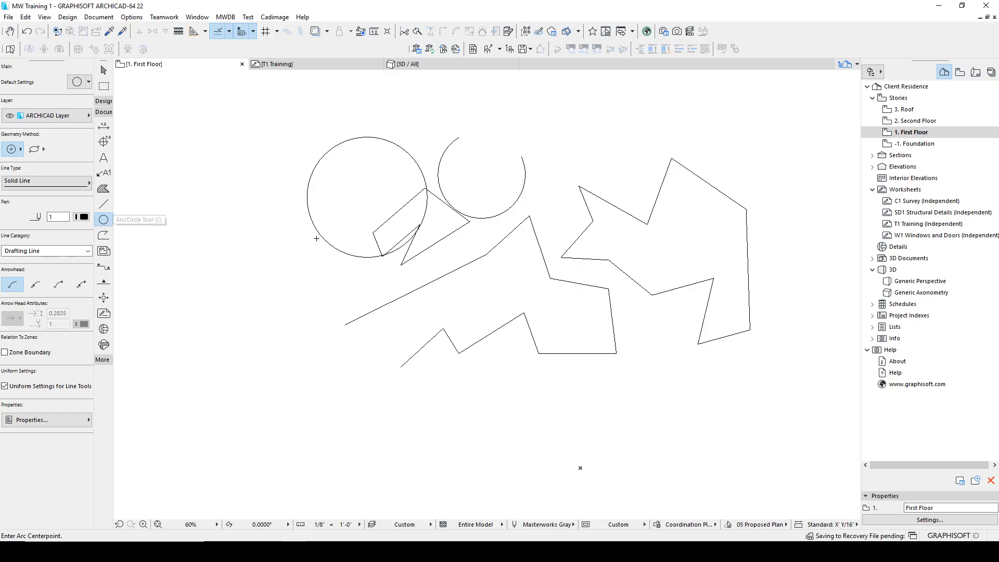
# Select only the circle and arc and deselect them, then select every element on the floor plan and clear the selection
pyautogui.hotkey('ctrl', 'a')
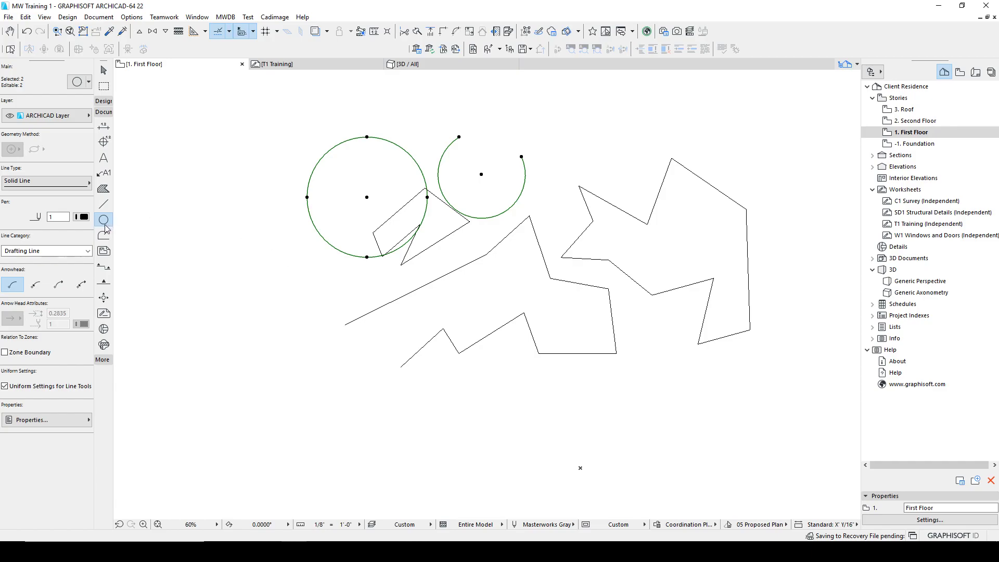
pyautogui.click(104, 70)
pyautogui.click(318, 135)
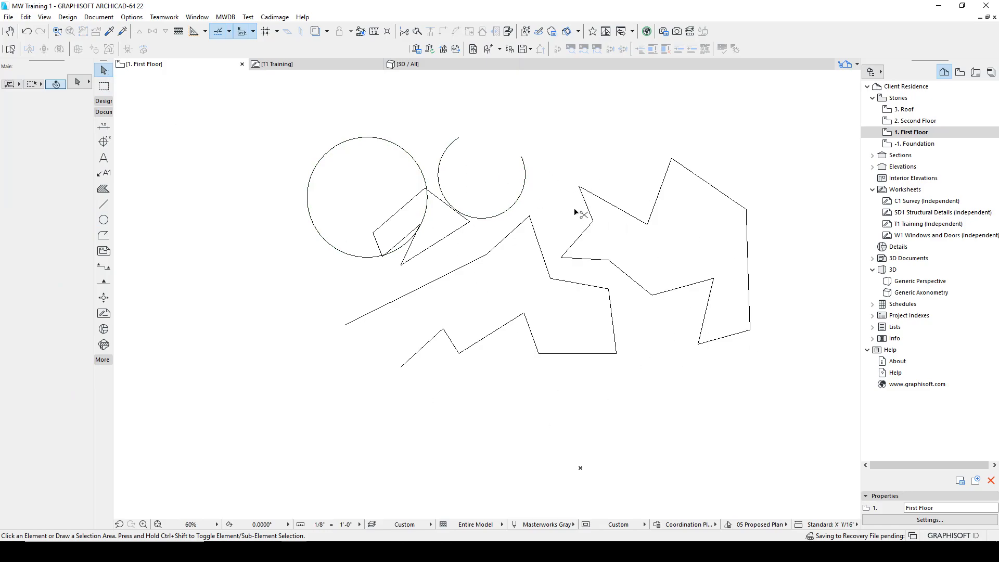
pyautogui.hotkey('ctrl', 'a')
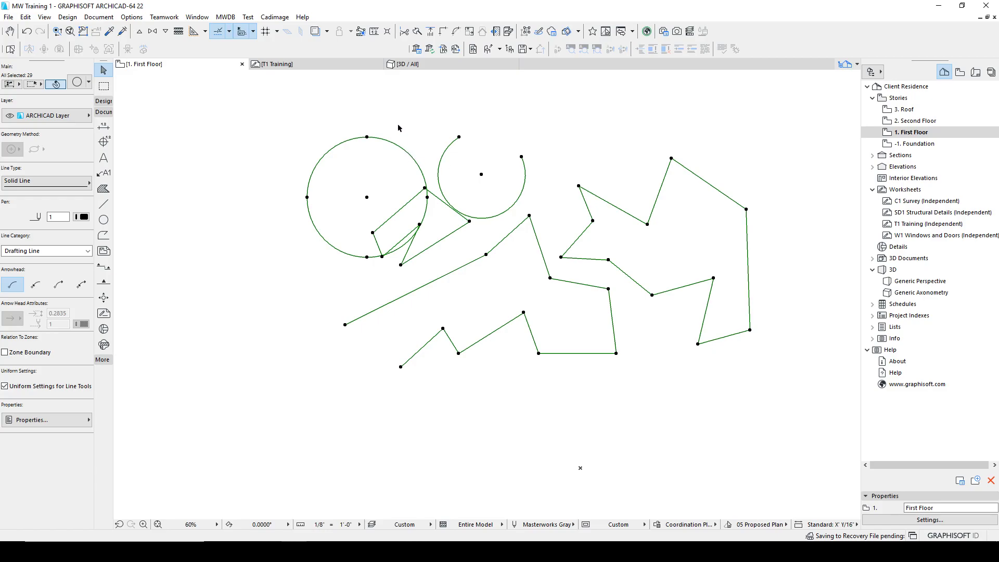
pyautogui.click(268, 130)
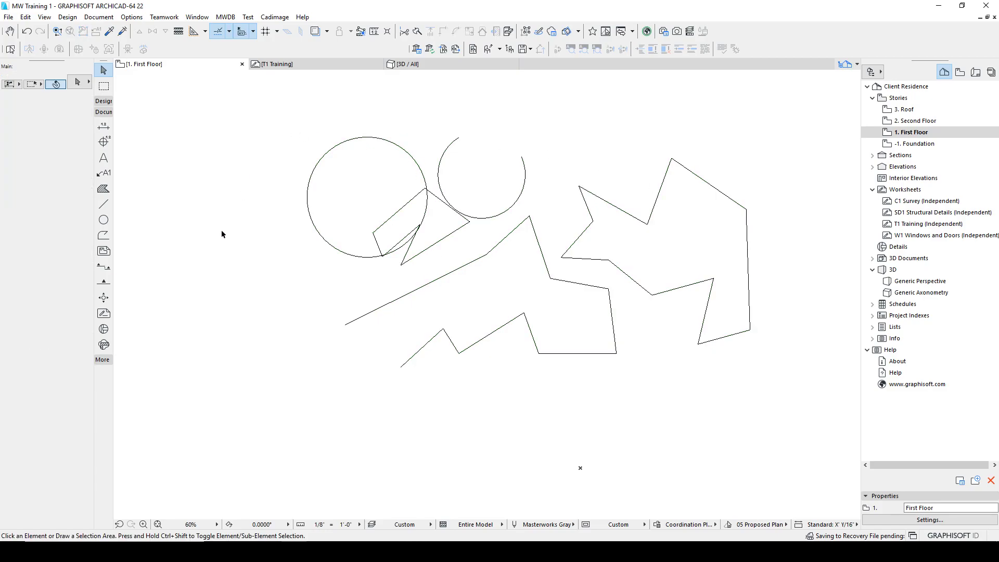
# Select all Arc/Circle elements and deselect them, then select all Line elements and deselect them
pyautogui.click(104, 220)
pyautogui.hotkey('ctrl', 'a')
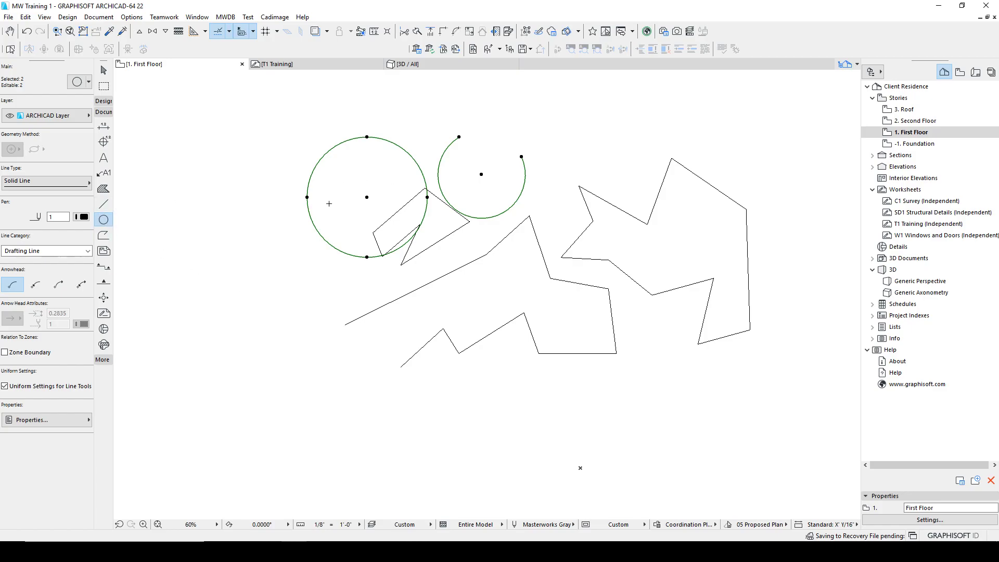
pyautogui.press('Escape')
pyautogui.click(103, 204)
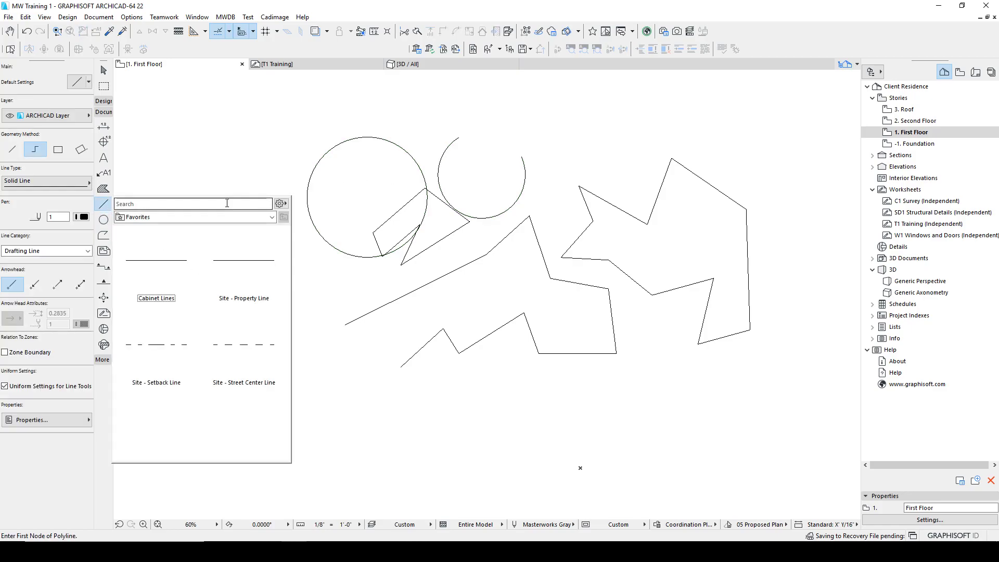
pyautogui.hotkey('ctrl', 'a')
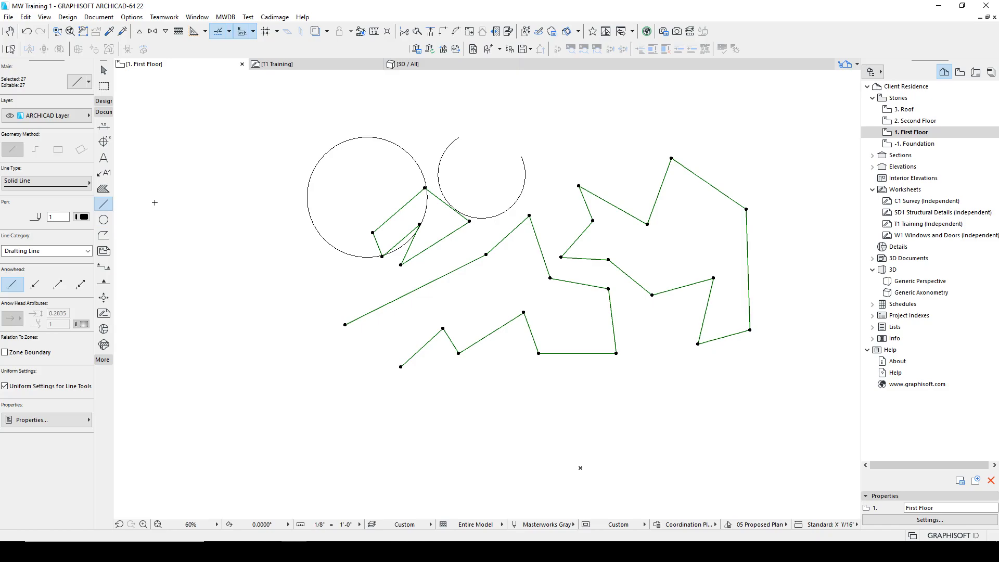
pyautogui.press('Escape')
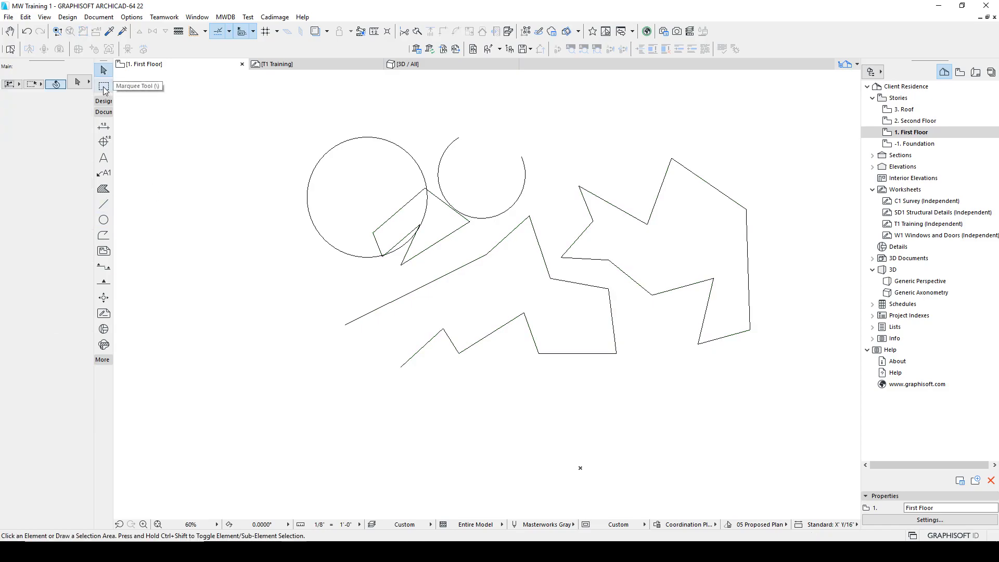
# Enclose all the drawn elements in one marquee, select everything within it, and clear both the selection and the marquee
pyautogui.click(104, 87)
pyautogui.click(285, 114)
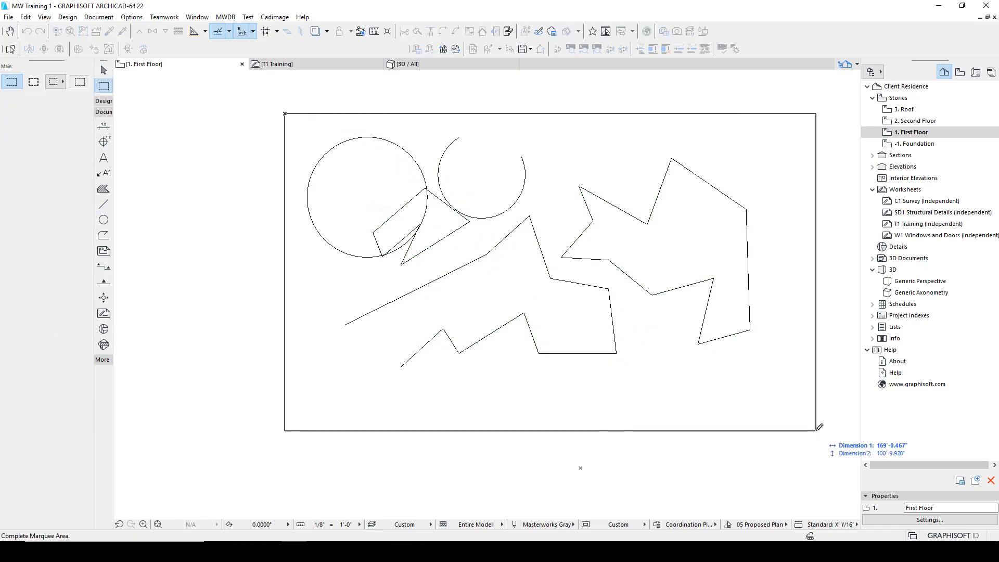
pyautogui.click(782, 420)
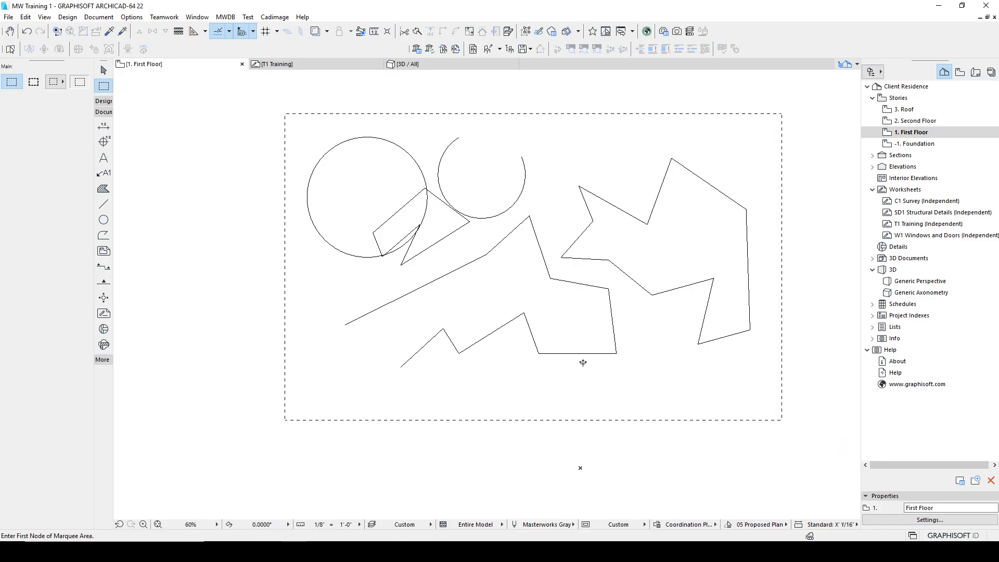
pyautogui.hotkey('ctrl', 'a')
pyautogui.press('Escape')
pyautogui.press('Escape')
pyautogui.press('Escape')
pyautogui.click(292, 106)
pyautogui.press('Escape')
# Draw a marquee around the circle, select all elements it touches, and clear the selection and marquee
pyautogui.click(104, 86)
pyautogui.click(290, 136)
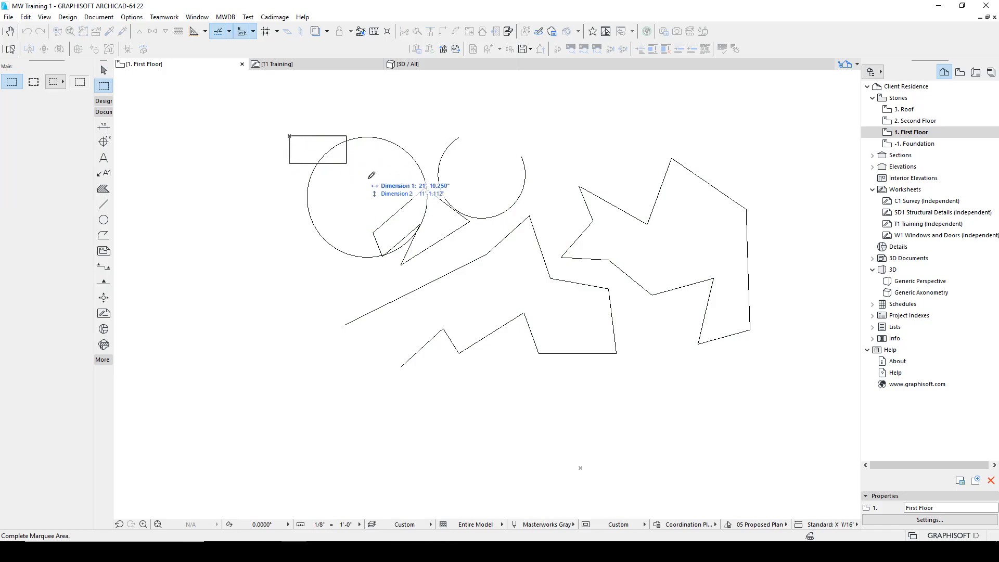
pyautogui.click(431, 271)
pyautogui.hotkey('ctrl', 'a')
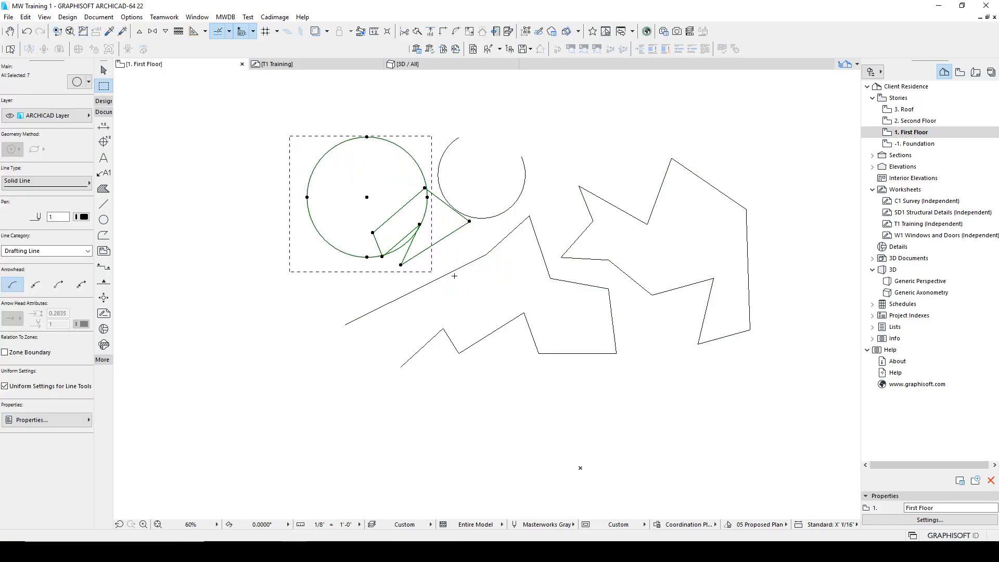
pyautogui.press('Escape')
pyautogui.press('Escape')
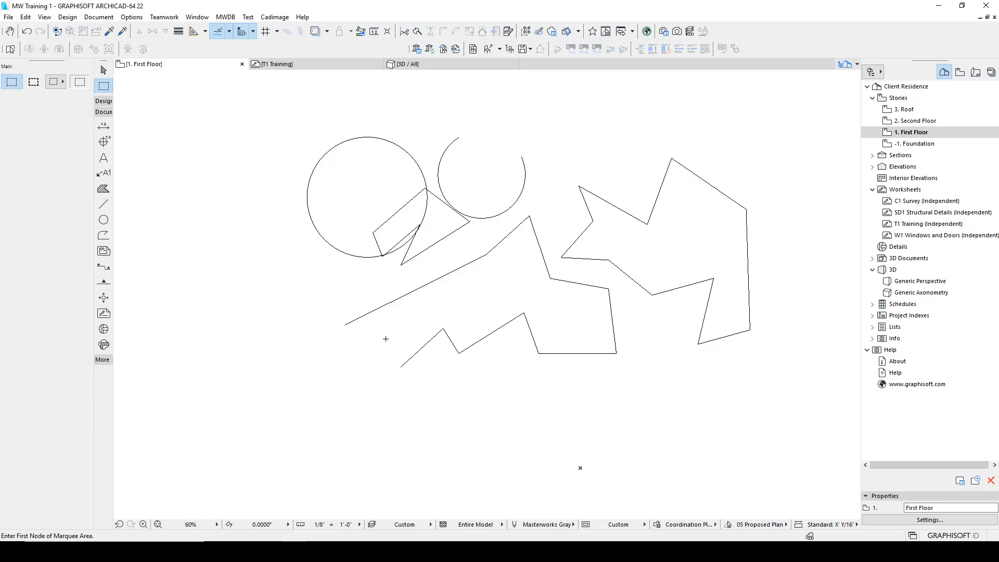
# Draw a marquee over the circle, the six-sided outline and part of the arc, and delete only the lines it touches
pyautogui.click(104, 204)
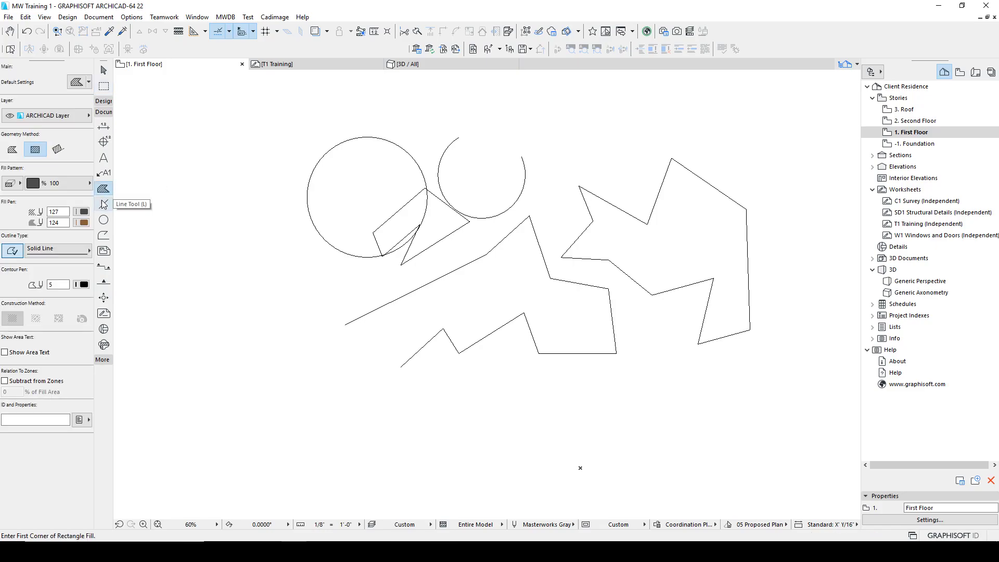
pyautogui.click(282, 129)
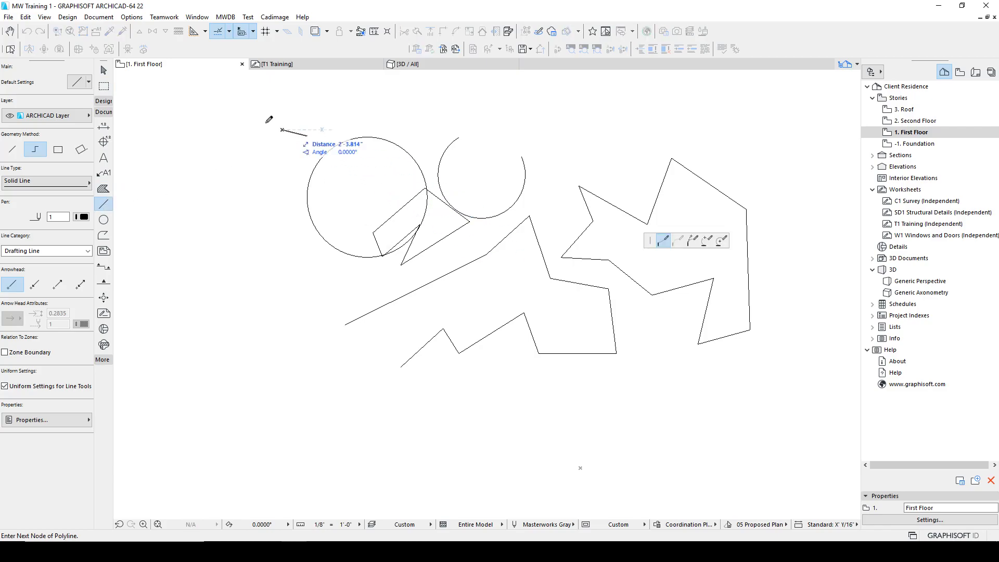
pyautogui.click(104, 86)
pyautogui.click(261, 121)
pyautogui.click(487, 290)
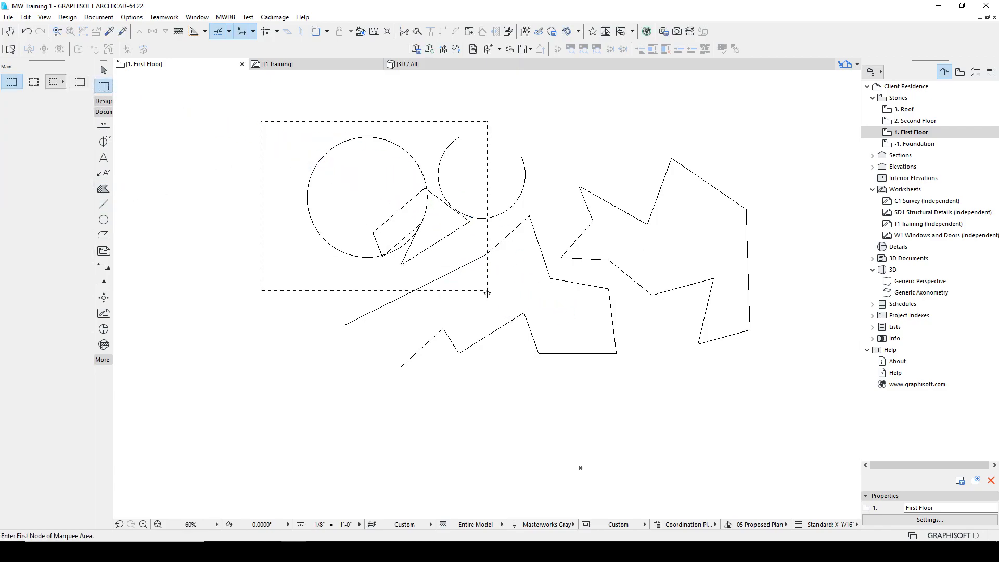
pyautogui.click(105, 205)
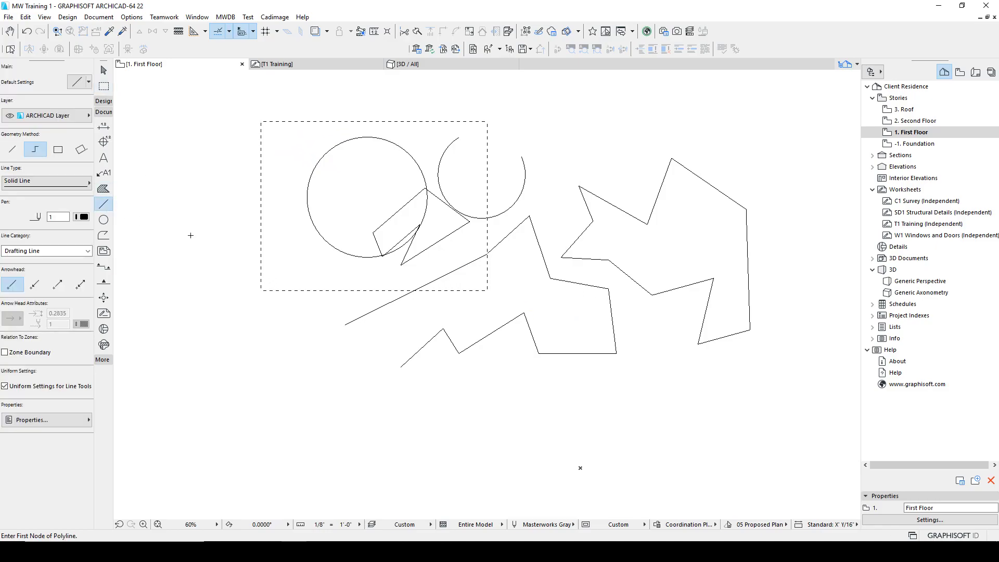
pyautogui.hotkey('ctrl', 'a')
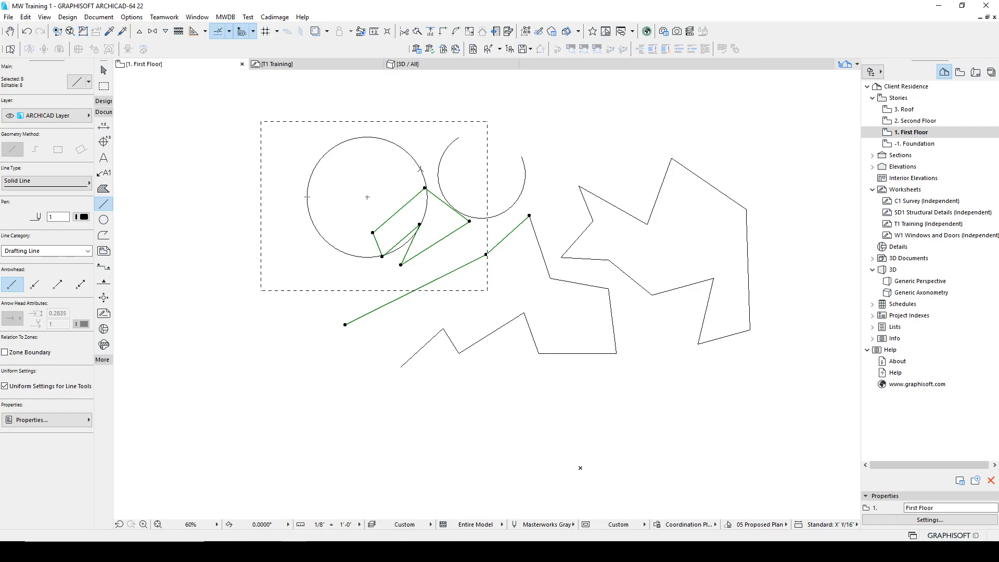
pyautogui.press('Delete')
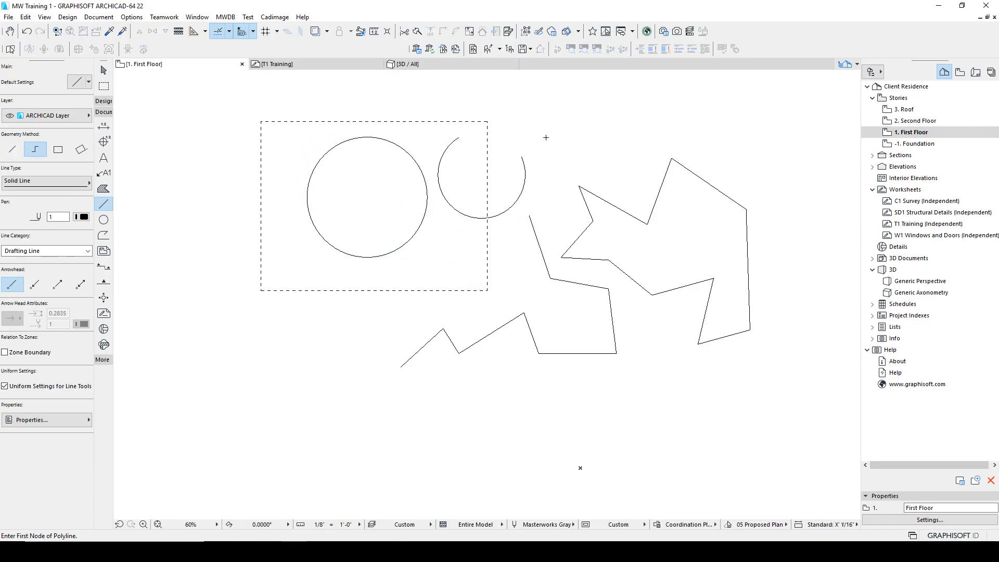
# Clear the marquee, then select the circle and the arc together and delete them
pyautogui.press('Escape')
pyautogui.press('Escape')
pyautogui.moveTo(484, 250); pyautogui.dragTo(410, 192)
pyautogui.rightClick(402, 110)
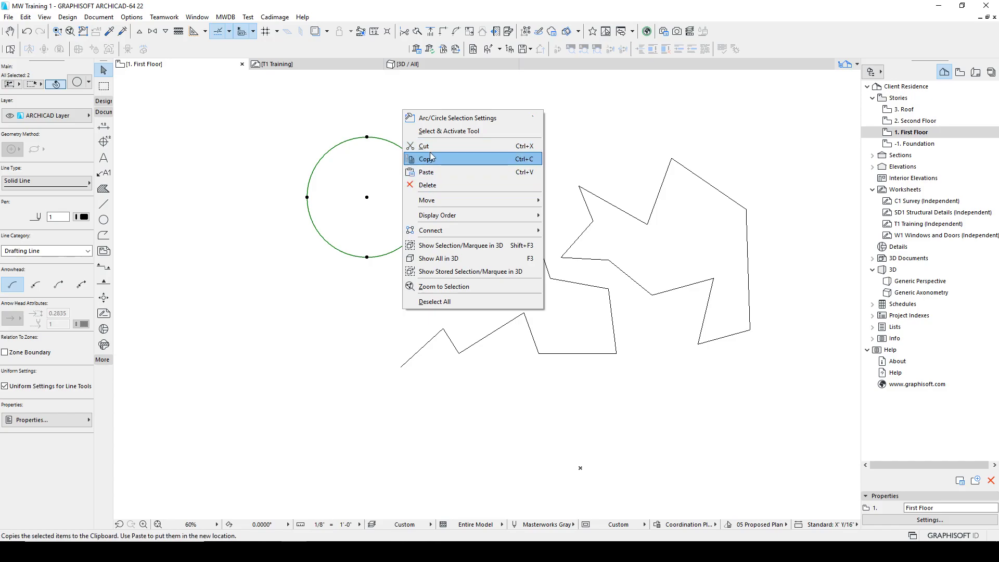
pyautogui.click(428, 185)
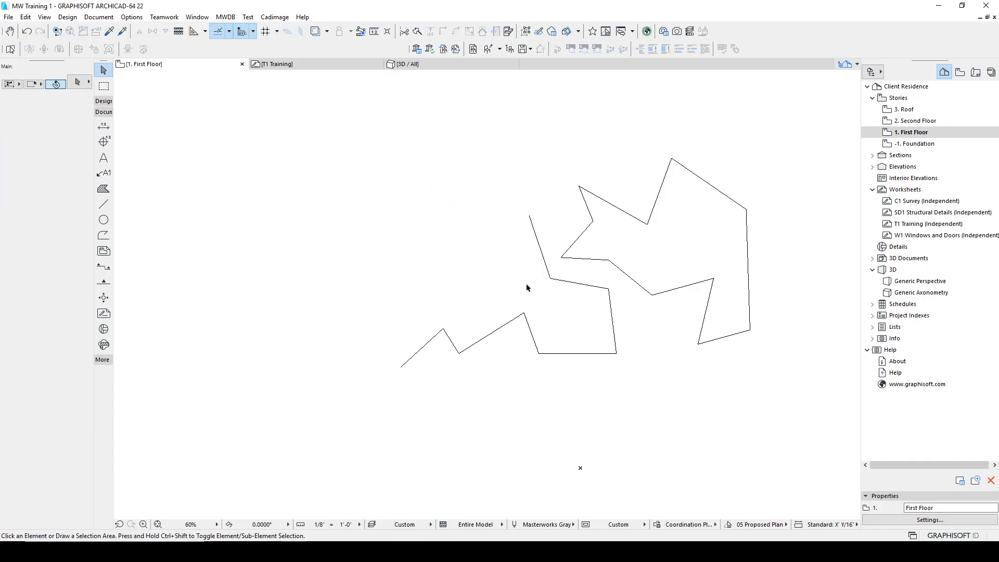
# Select all the remaining connected lines with one selection rectangle and delete them
pyautogui.moveTo(559, 252)
pyautogui.mouseDown(button='middle')
pyautogui.moveTo(455, 247)
pyautogui.moveTo(460, 265)
pyautogui.mouseUp(button='middle')
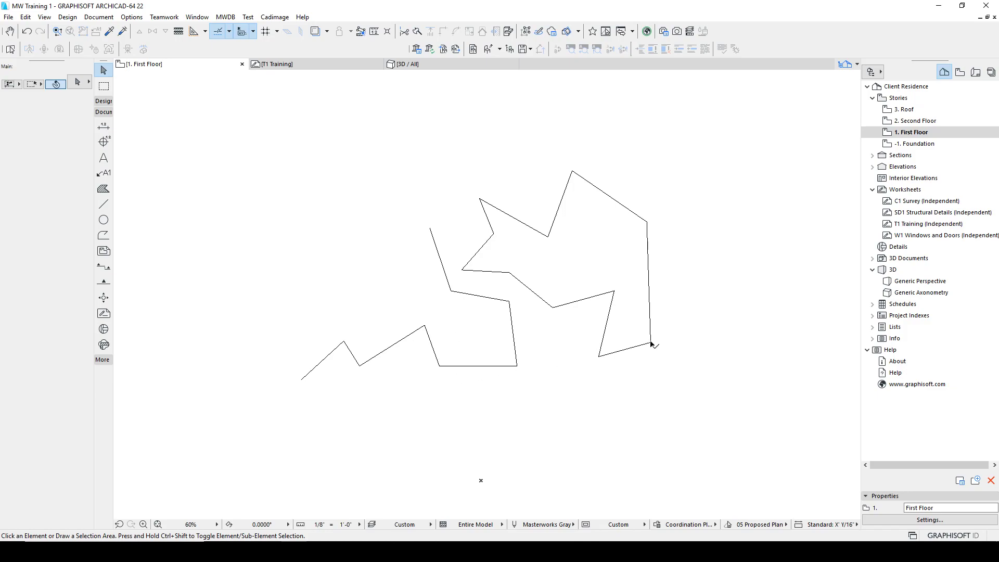
pyautogui.moveTo(676, 410); pyautogui.dragTo(224, 148)
pyautogui.press('Delete')
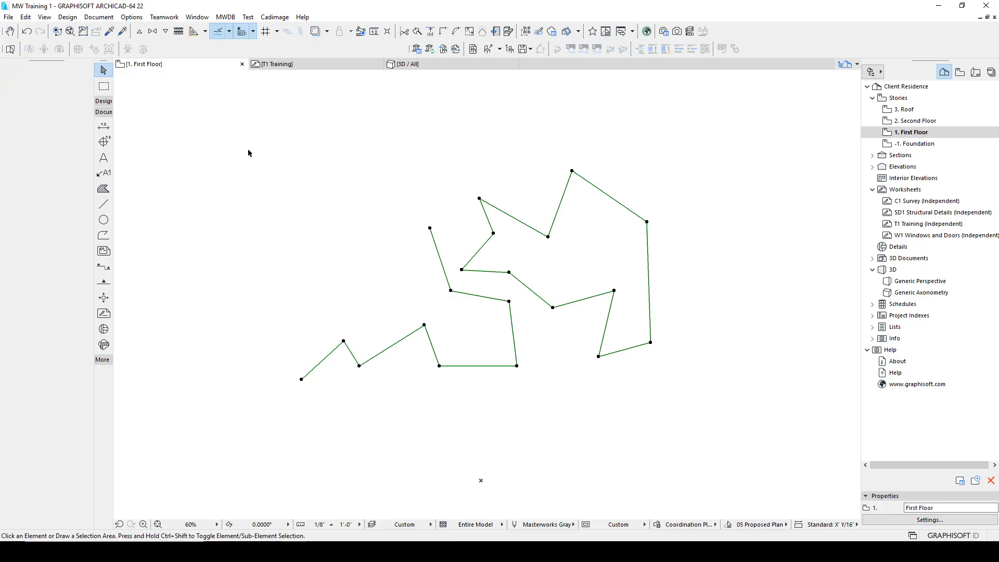
# Start a polyline in the empty plan with segments 20 feet right, 10 feet up and 30 feet right
pyautogui.moveTo(498, 318); pyautogui.dragTo(529, 208, button='middle')
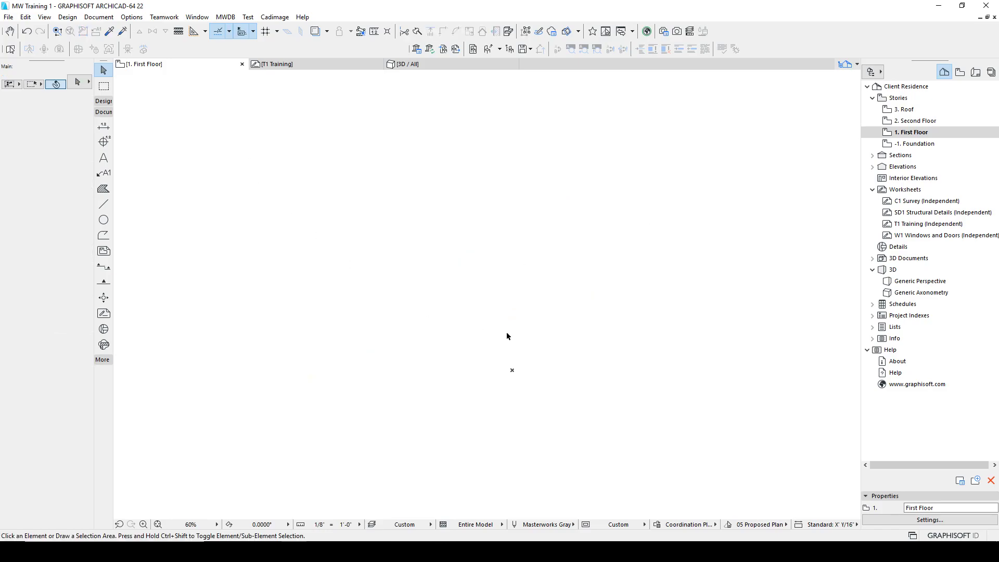
pyautogui.click(104, 204)
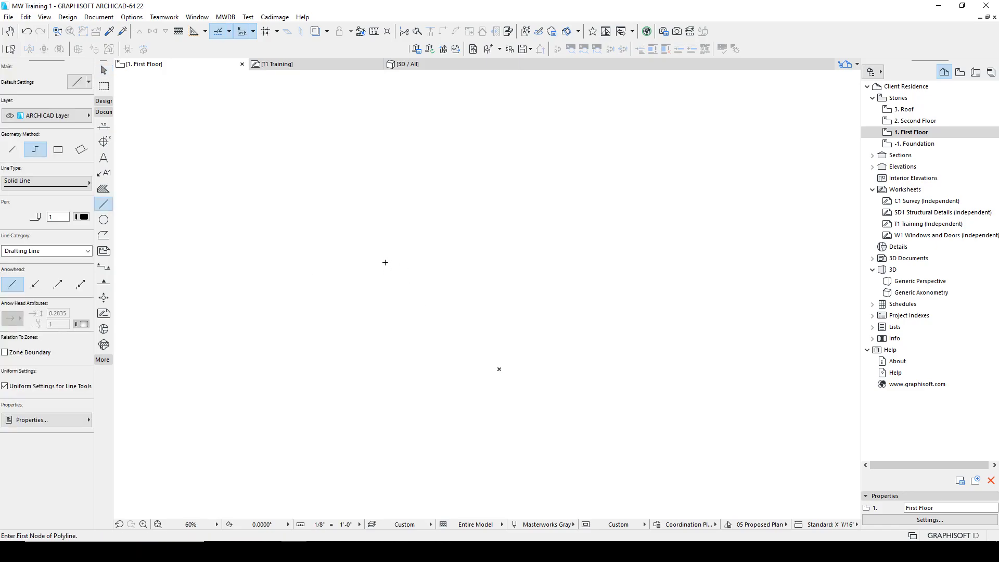
pyautogui.click(388, 253)
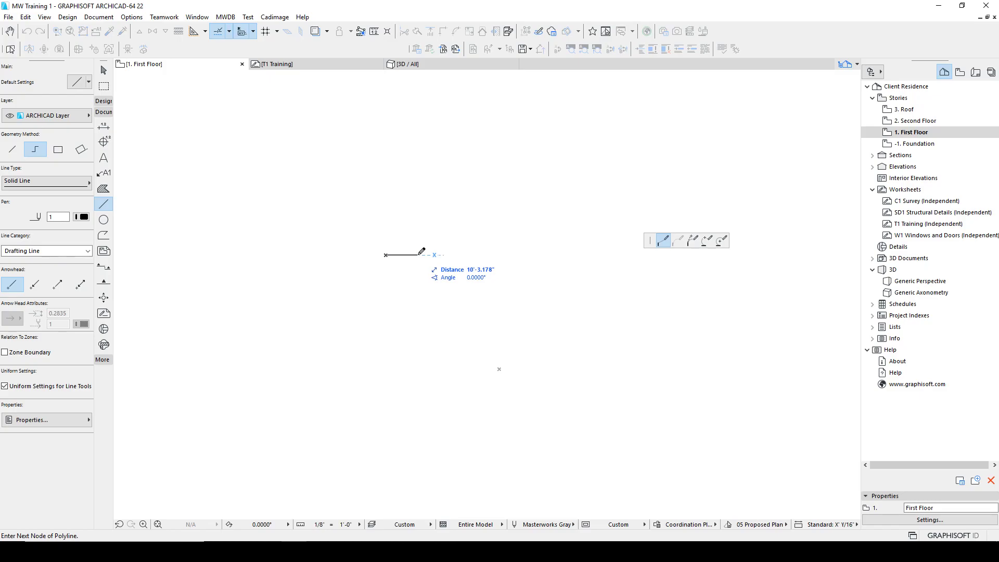
pyautogui.write('20')
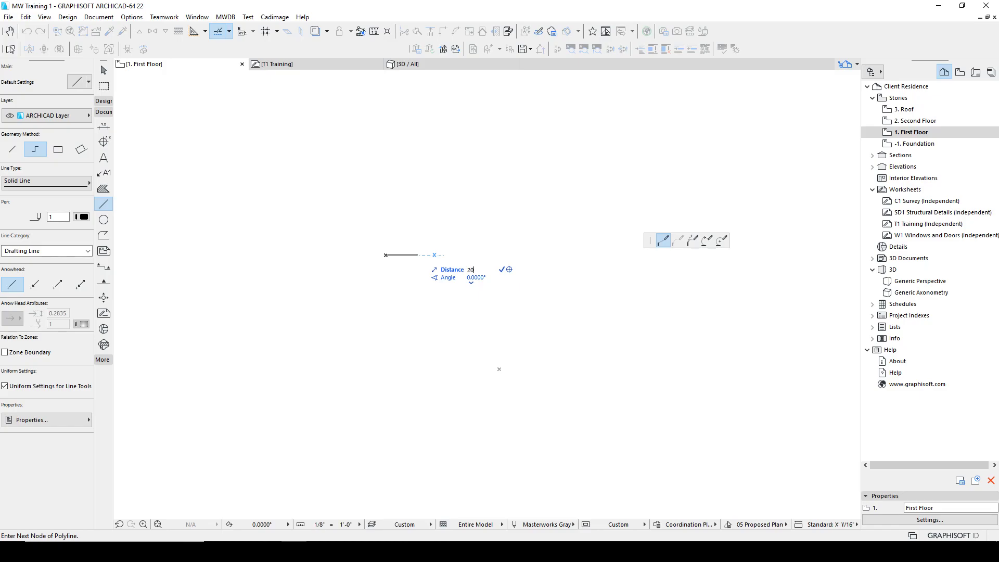
pyautogui.press('Return')
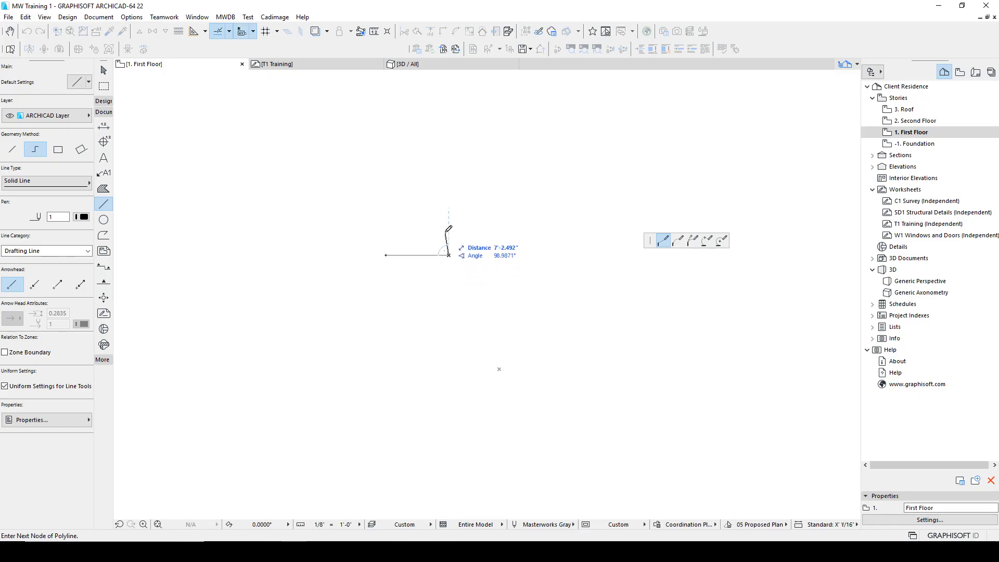
pyautogui.write('10')
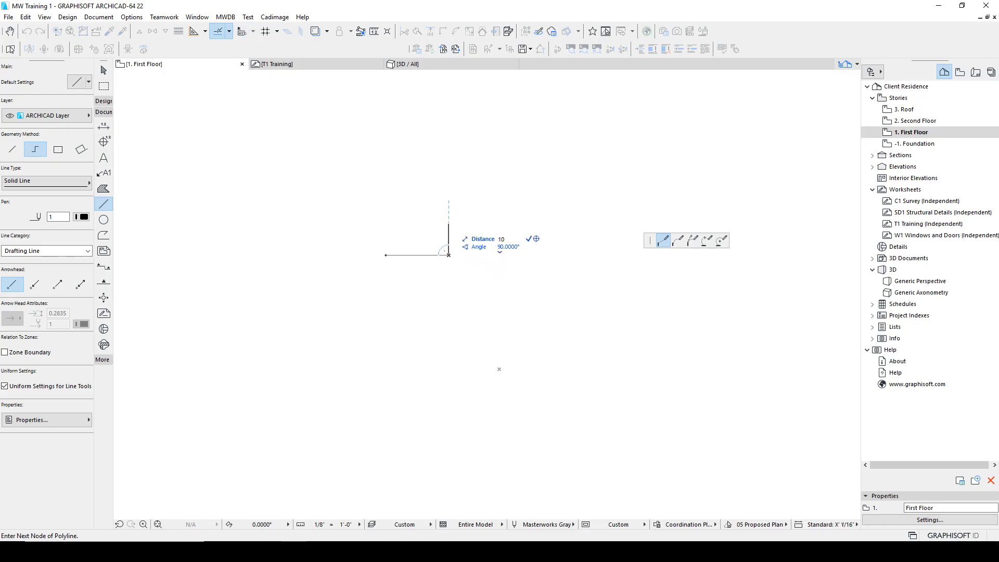
pyautogui.press('Return')
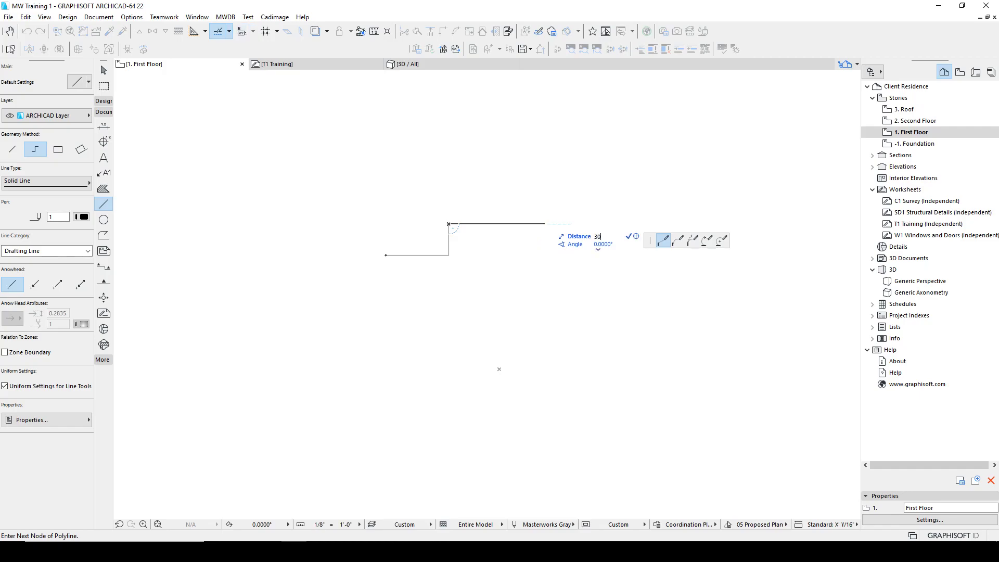
pyautogui.click(542, 224)
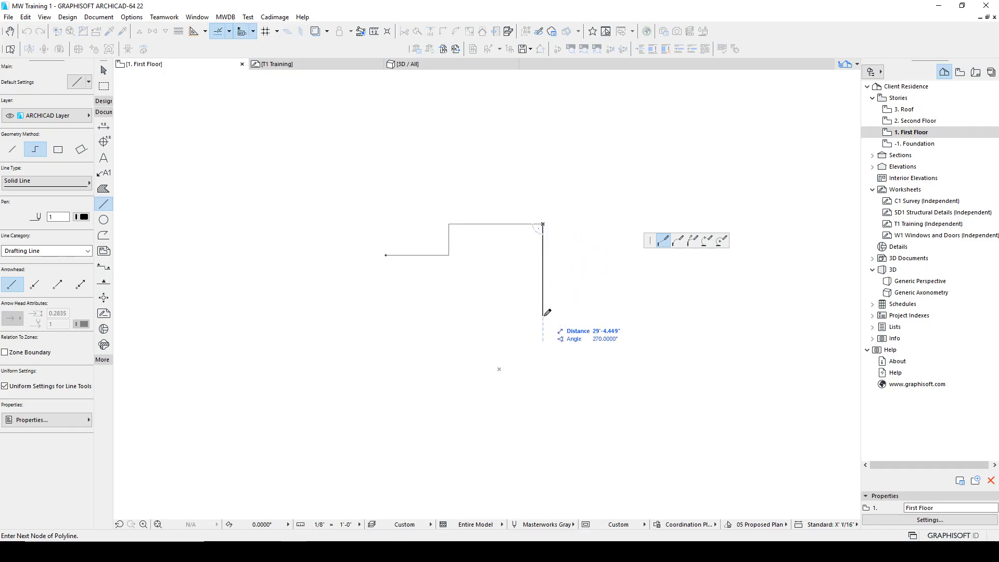
# Complete the outline with a vertical segment down, a 50-foot segment left aligned under the start point, and a closing segment up
pyautogui.click(543, 350)
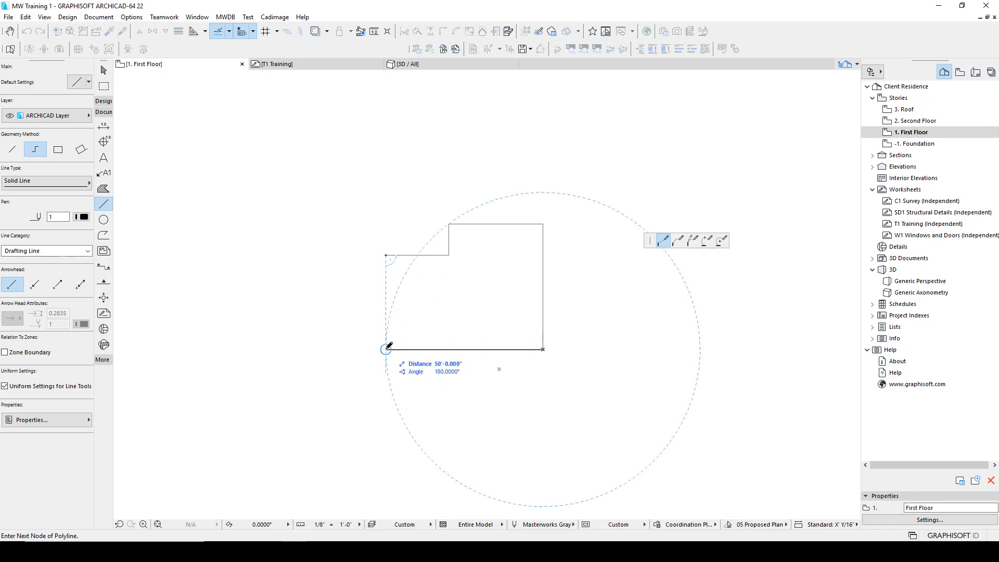
pyautogui.click(386, 349)
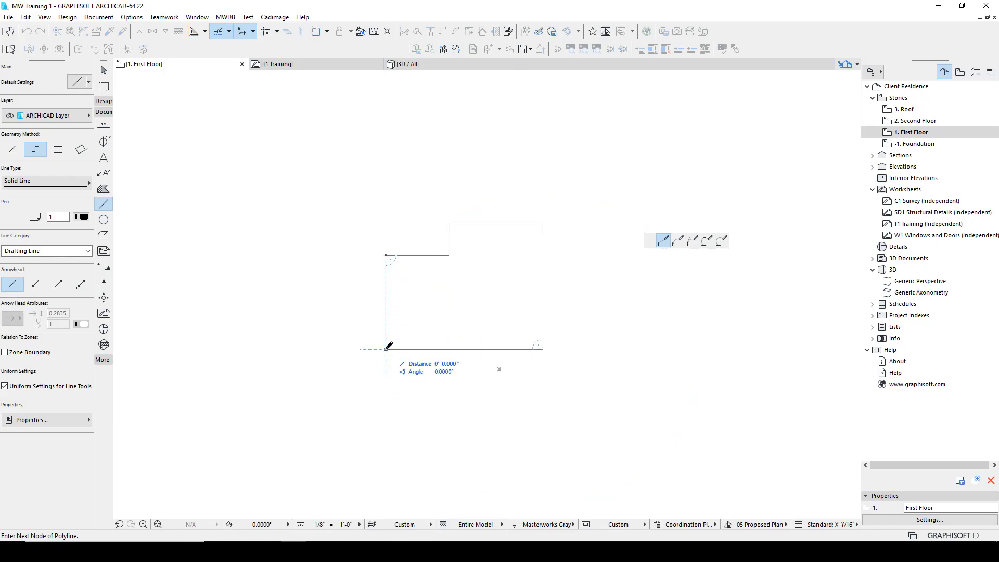
pyautogui.click(385, 255)
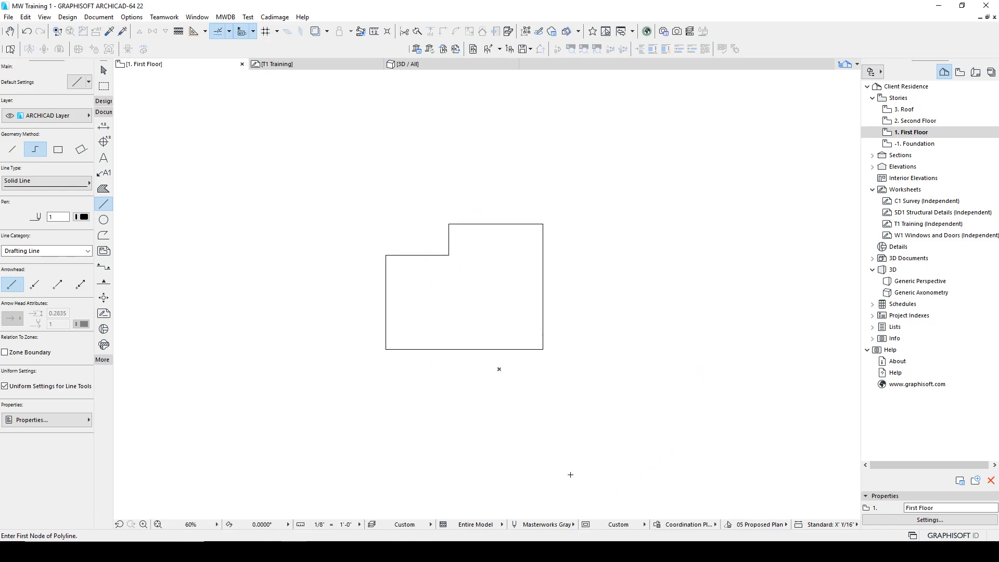
pyautogui.moveTo(608, 373); pyautogui.dragTo(443, 349, button='middle')
pyautogui.click(229, 31)
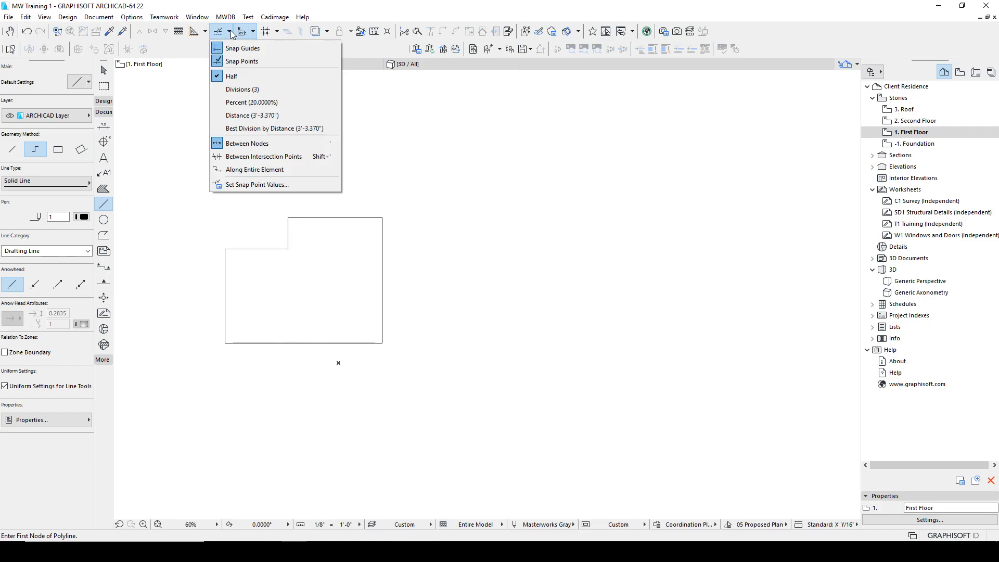
pyautogui.click(254, 31)
pyautogui.click(253, 31)
pyautogui.click(253, 30)
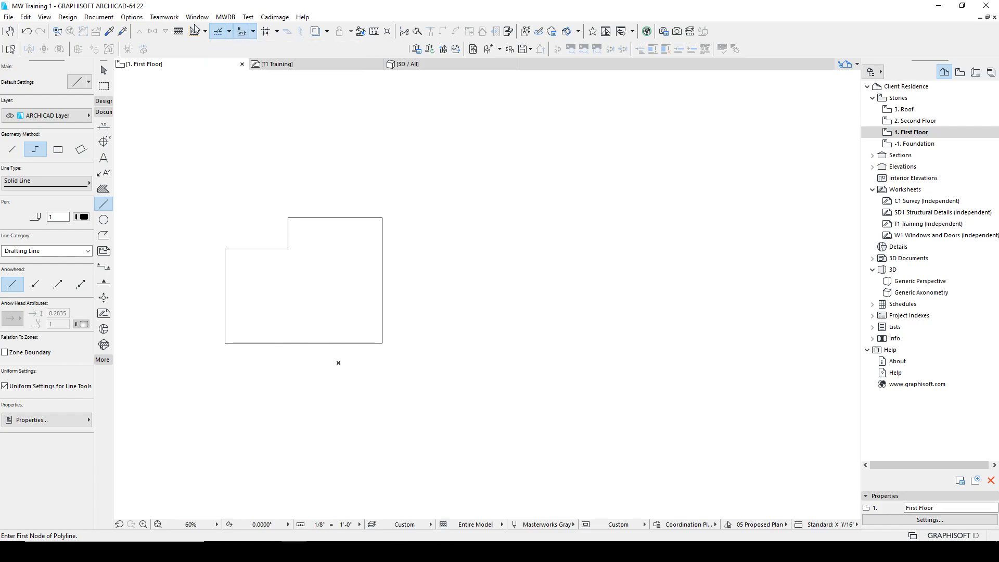
pyautogui.click(205, 30)
pyautogui.click(205, 30)
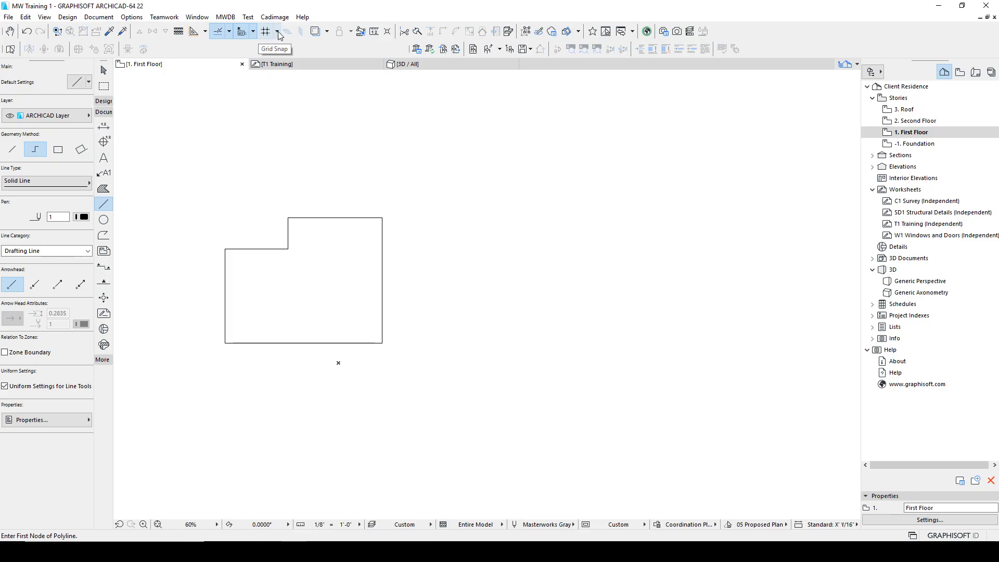
pyautogui.click(278, 31)
pyautogui.click(278, 32)
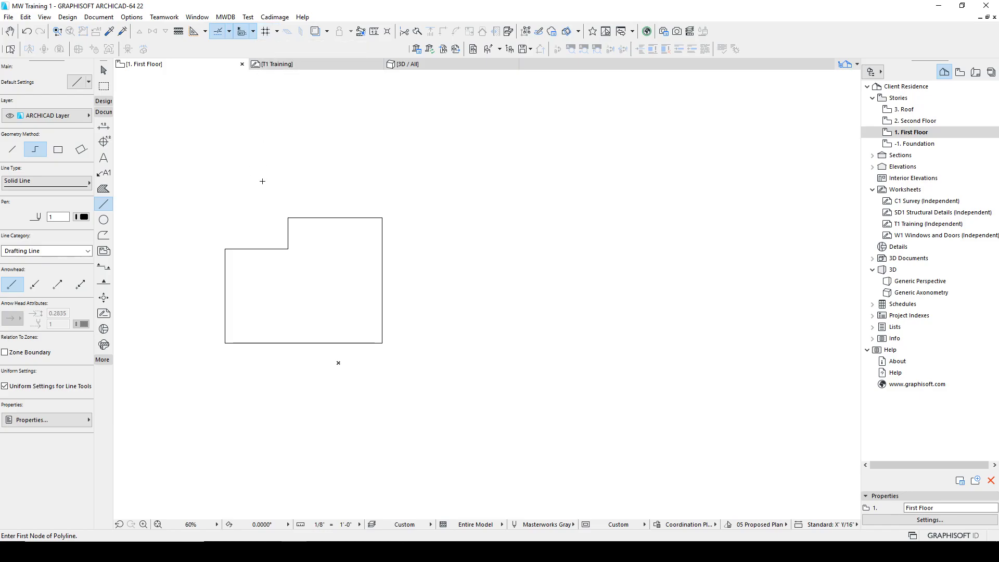
# Turn off Snap Guides and start a polyline beside the outline with a 20-foot segment locked horizontal to the right
pyautogui.click(229, 32)
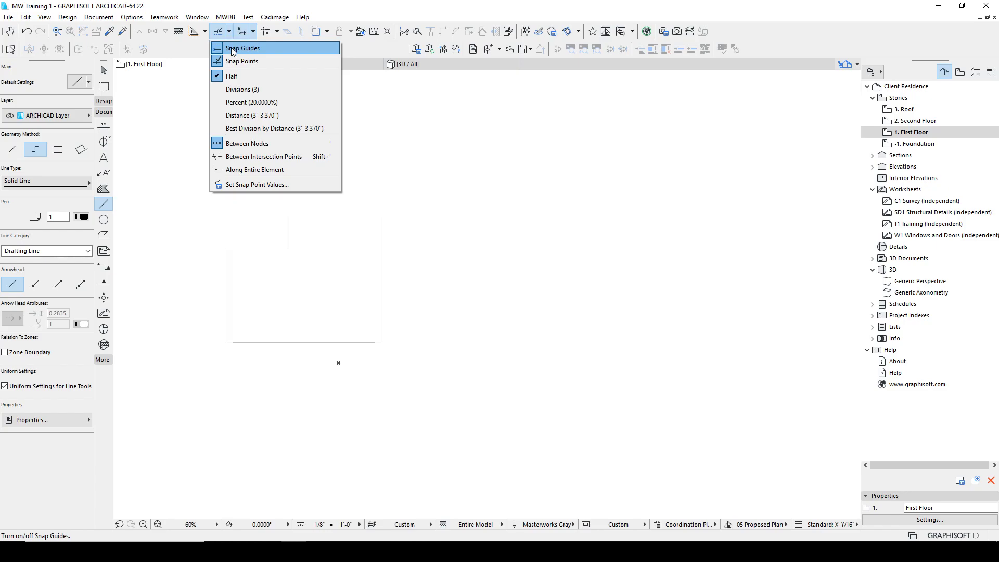
pyautogui.click(231, 48)
pyautogui.click(424, 255)
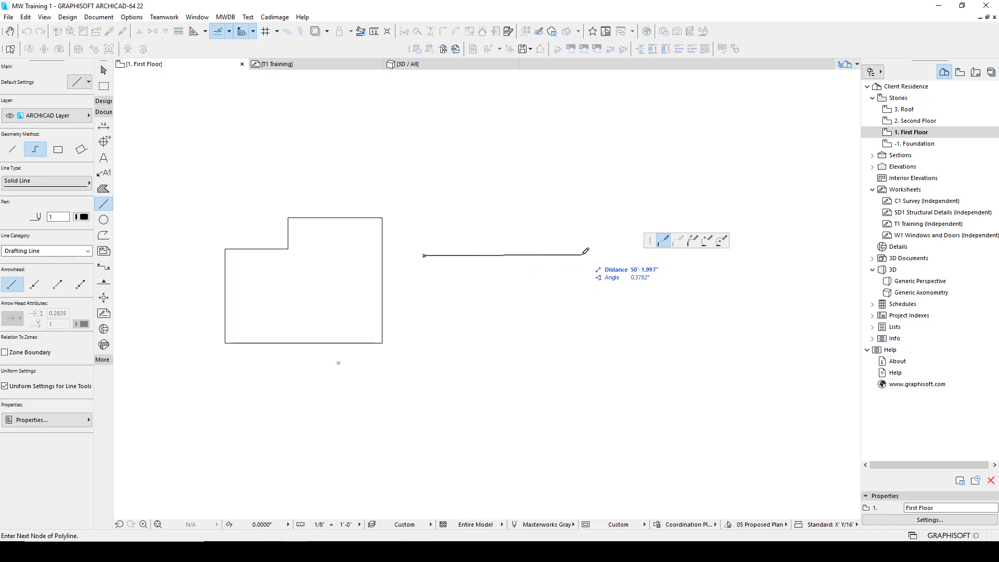
pyautogui.moveTo(648, 240); pyautogui.dragTo(651, 151)
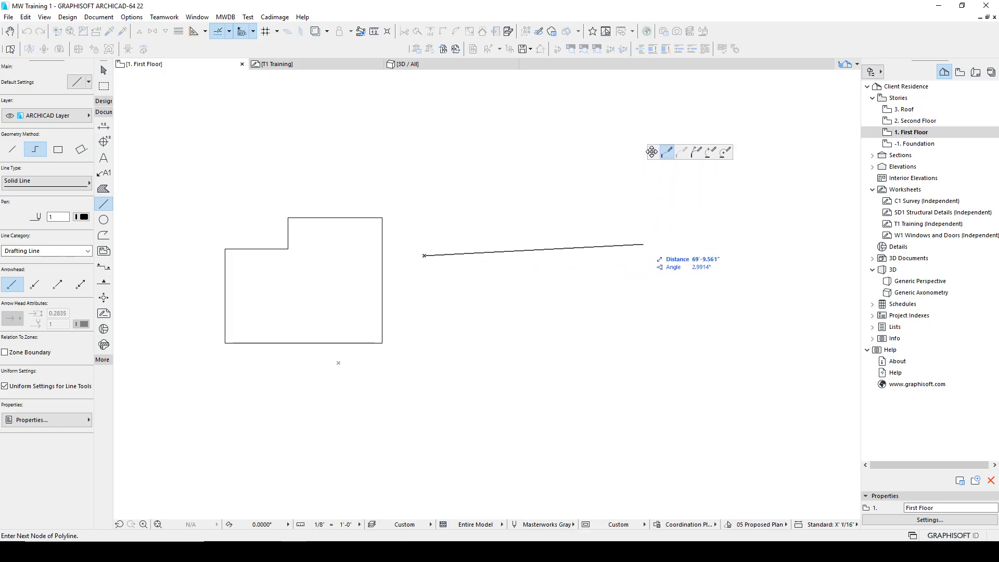
pyautogui.moveTo(476, 259); pyautogui.dragTo(429, 265, button='middle')
pyautogui.scroll(3, 429, 265)
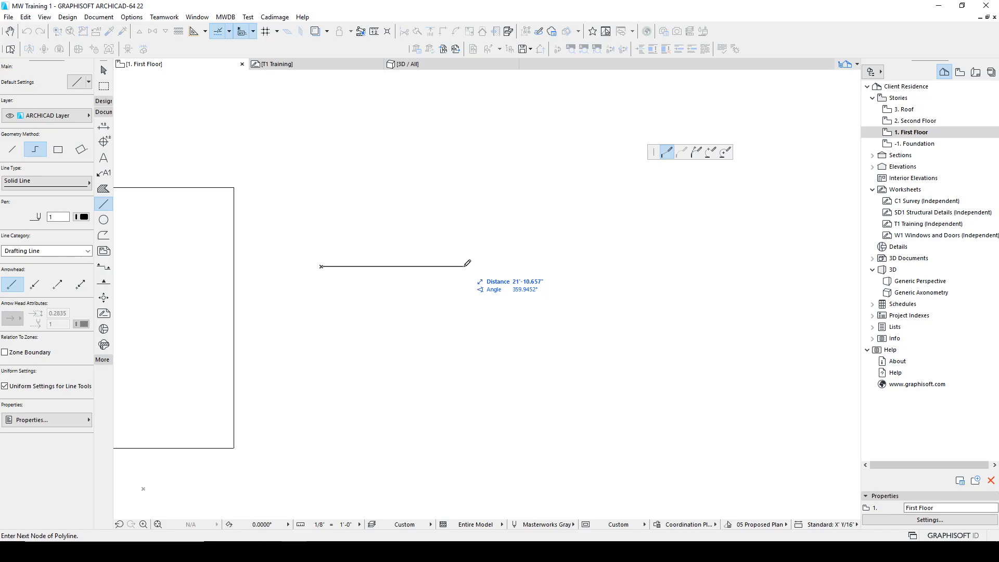
pyautogui.press('shift')
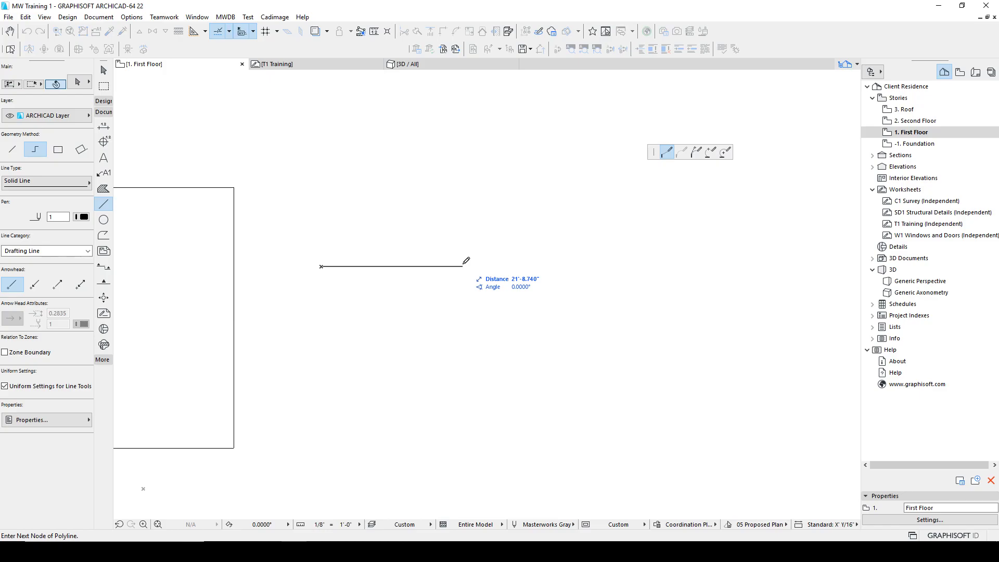
pyautogui.press('Tab')
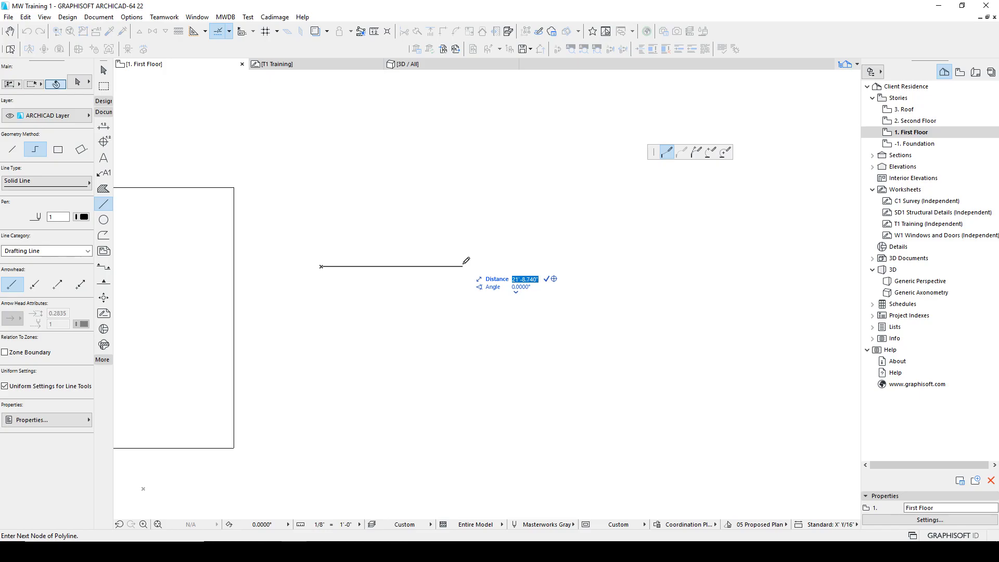
pyautogui.write('20')
pyautogui.press('Return')
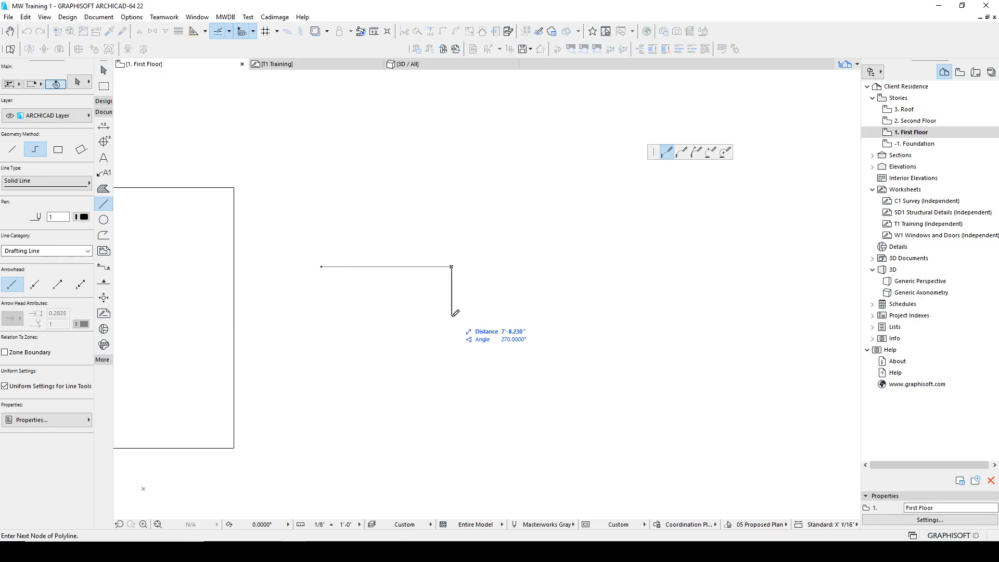
# Continue the polyline with axis-locked segments 12 feet down, 10 feet left and 8 feet up
pyautogui.press('Tab')
pyautogui.write('12')
pyautogui.press('Return')
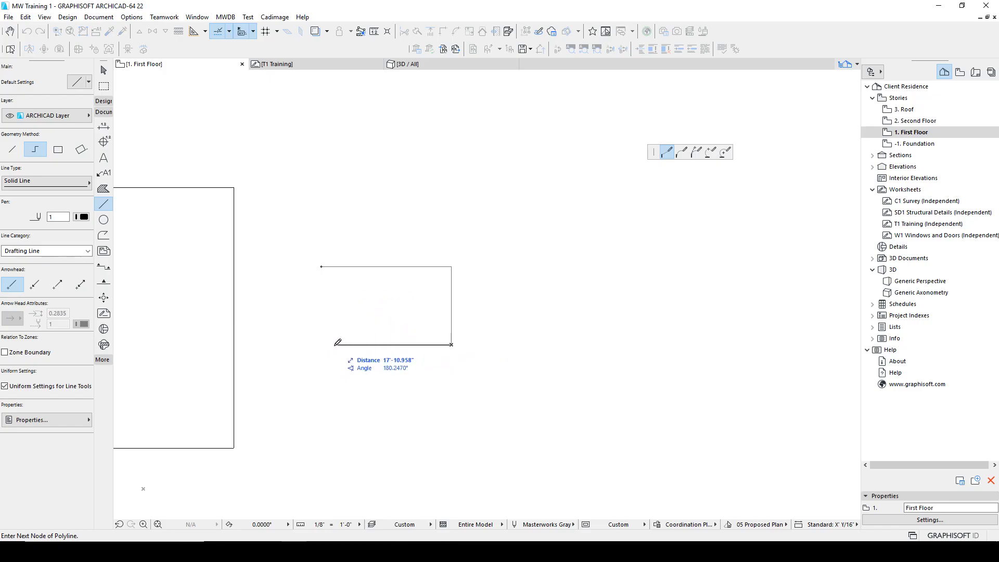
pyautogui.press('shift')
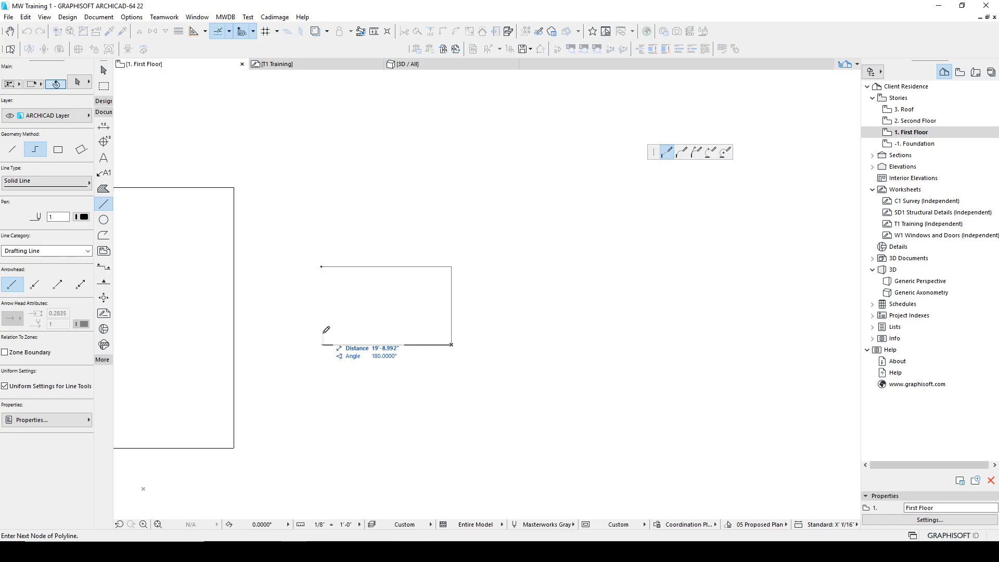
pyautogui.press('Tab')
pyautogui.write('10')
pyautogui.press('Return')
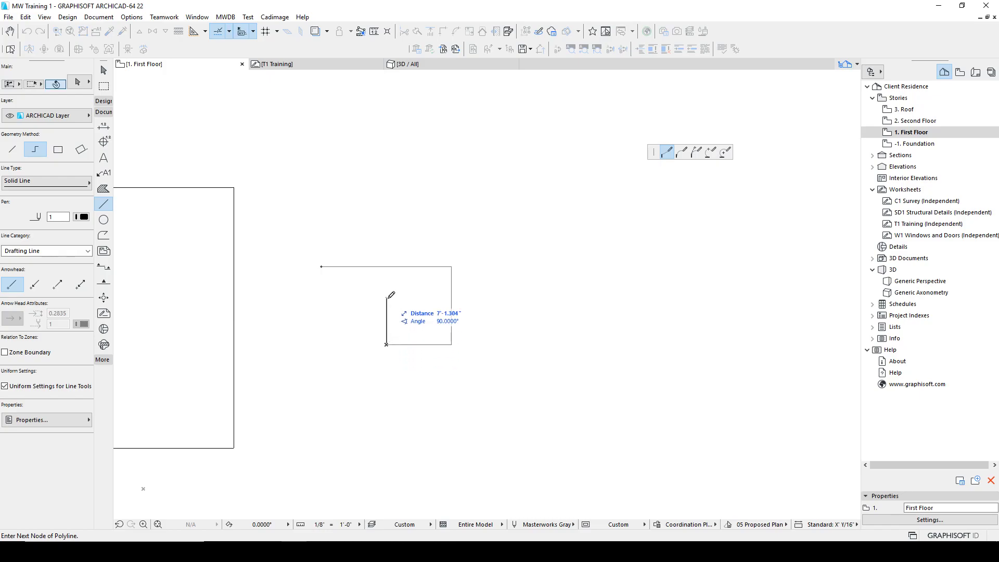
pyautogui.press('Tab')
pyautogui.write('8')
pyautogui.press('Return')
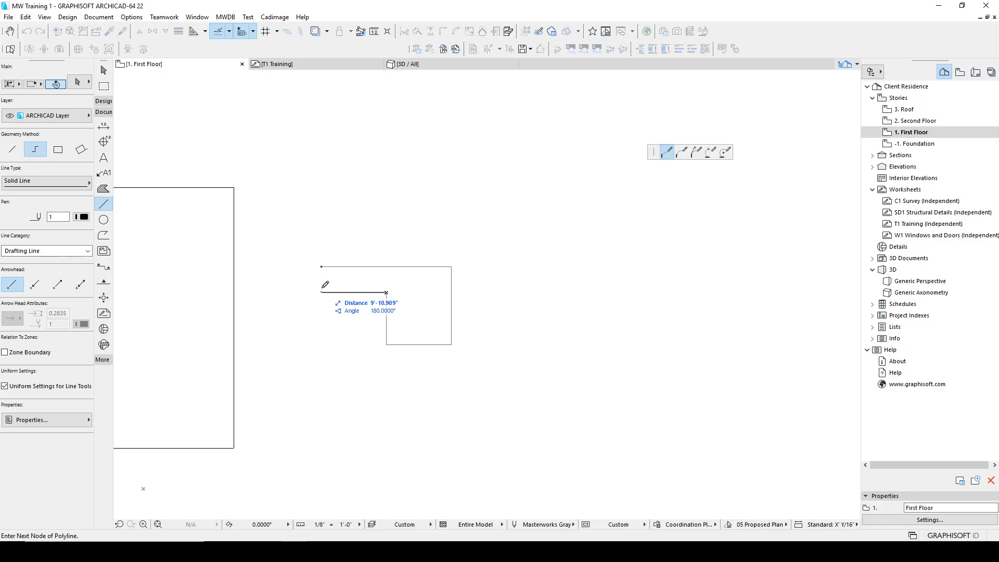
# Turn Snap Guides back on and close the polyline through a corner aligned directly below its start point
pyautogui.click(229, 31)
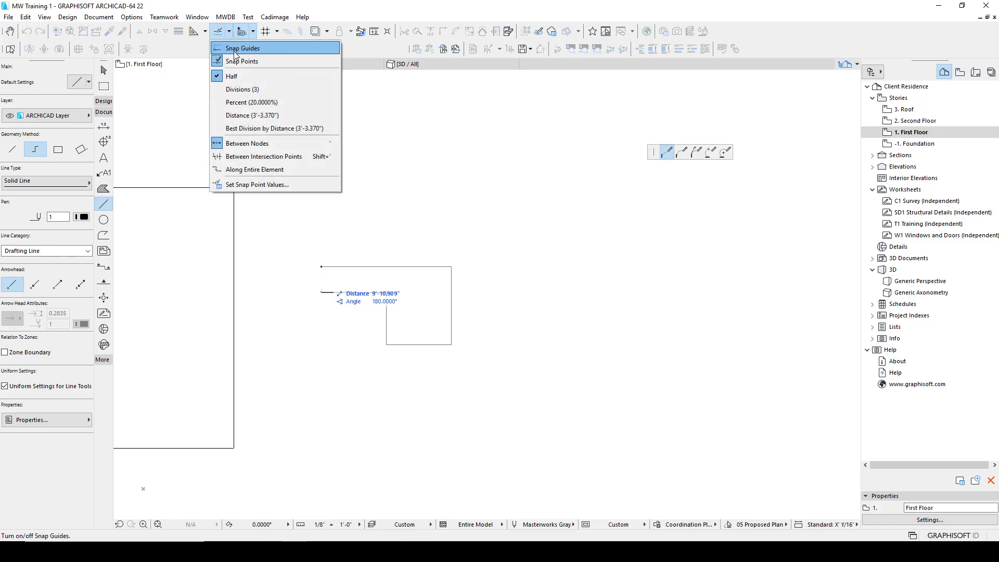
pyautogui.click(235, 51)
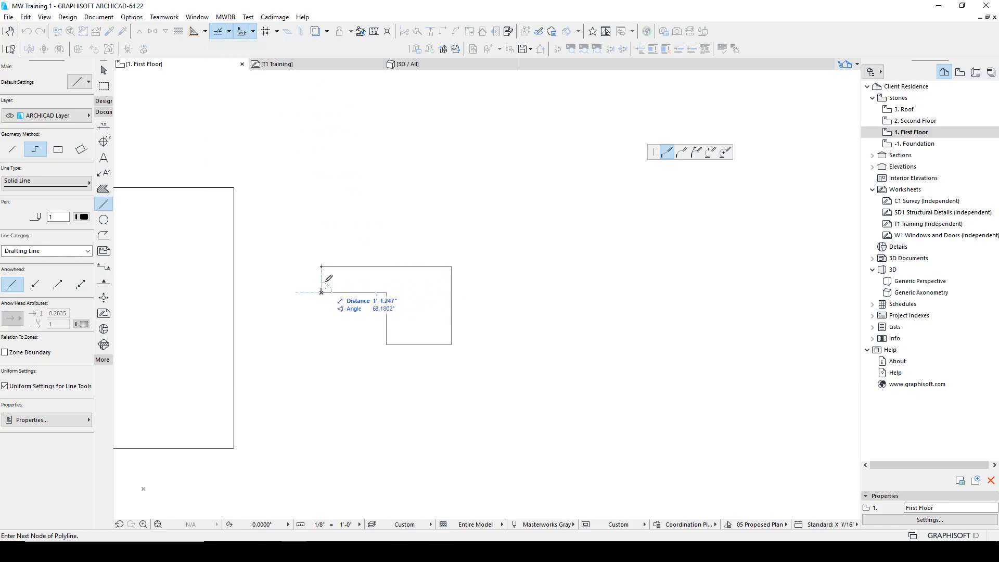
pyautogui.click(321, 266)
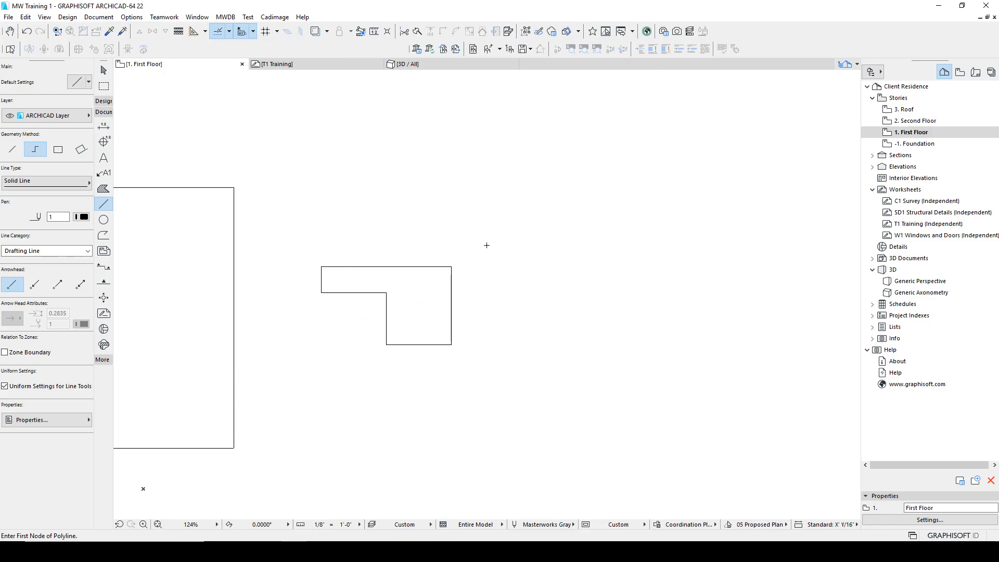
# Draw a vertical line down from the small outline's lower-left corner, ending level with its bottom edge
pyautogui.click(322, 293)
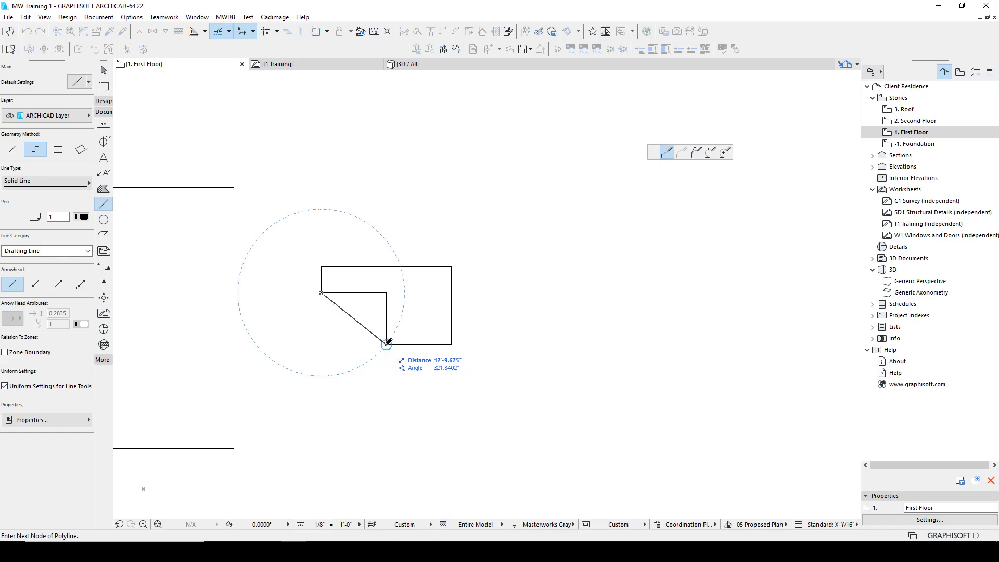
pyautogui.doubleClick(323, 342)
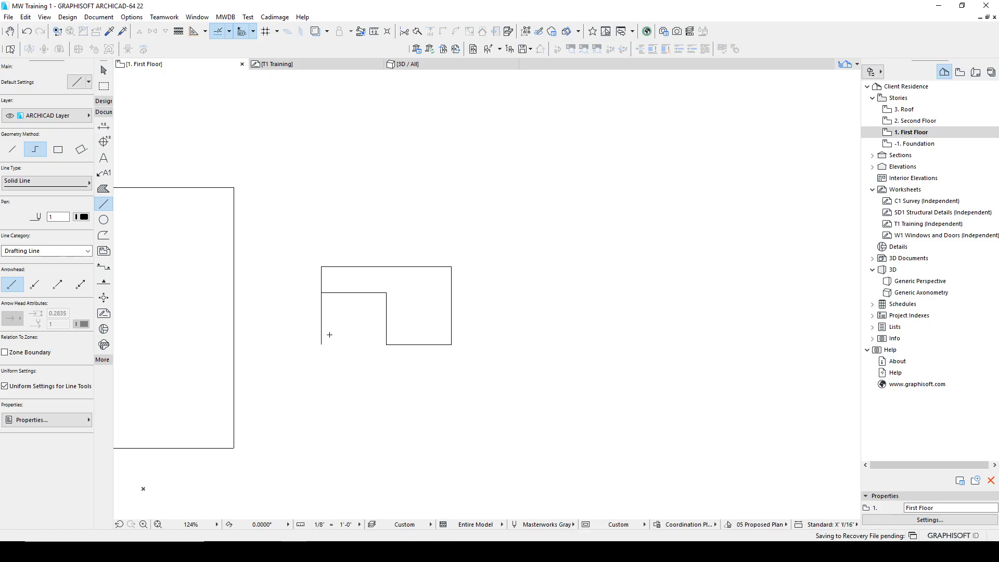
# Undo the vertical line and redraw it down from the small outline's lower-left corner, aligned with the bottom corner of its notch
pyautogui.hotkey('ctrl', 'z')
pyautogui.click(321, 292)
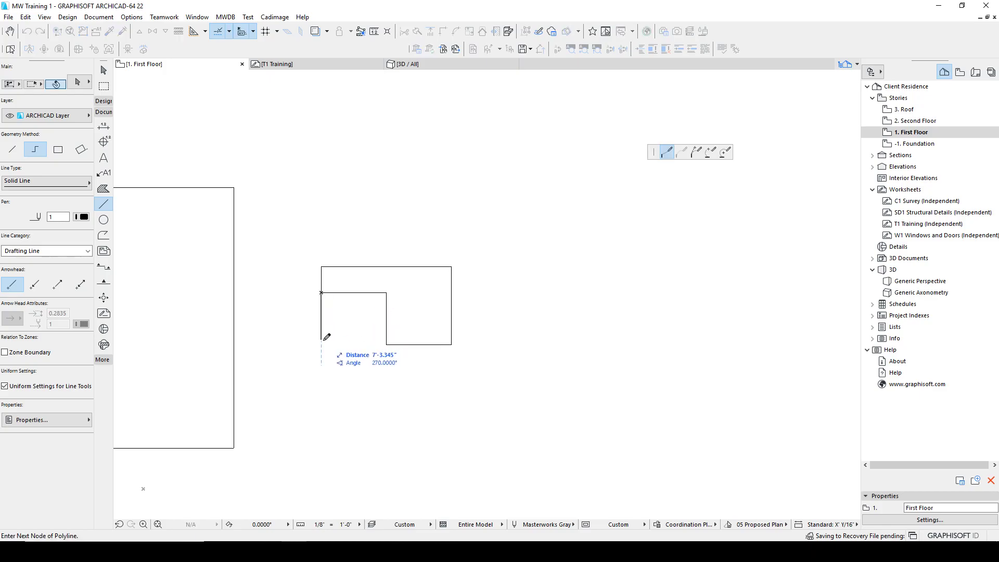
pyautogui.click(386, 344)
pyautogui.click(321, 344)
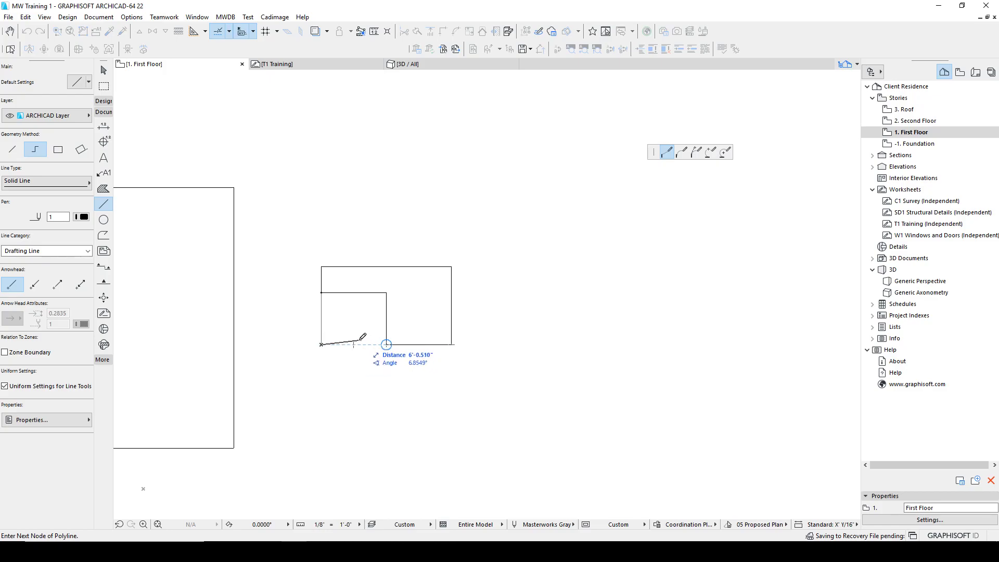
pyautogui.click(321, 344)
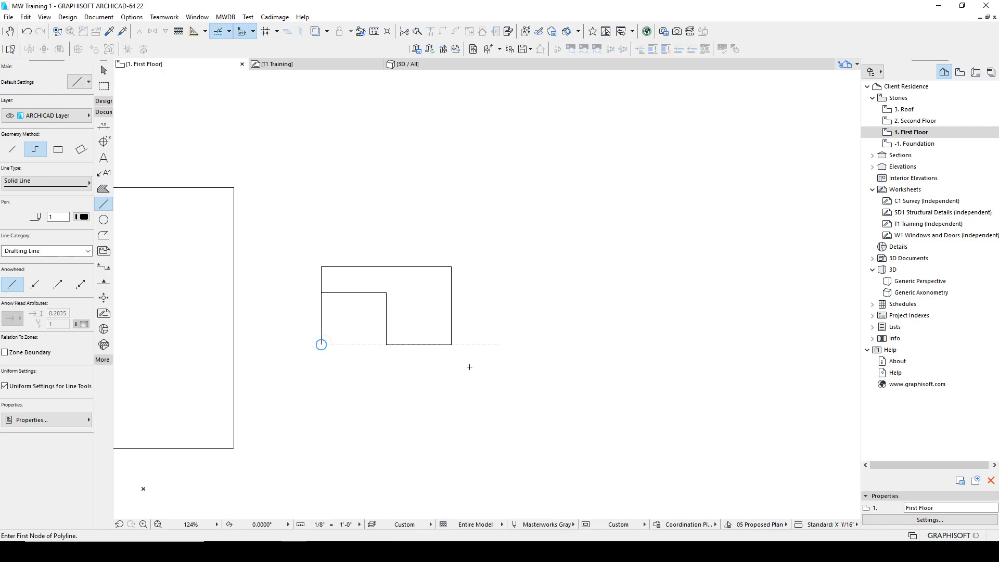
# Draw a single line above and right of the small outline with an X offset of 6 feet and a Y offset of -2 feet
pyautogui.moveTo(401, 371); pyautogui.dragTo(423, 350, button='middle')
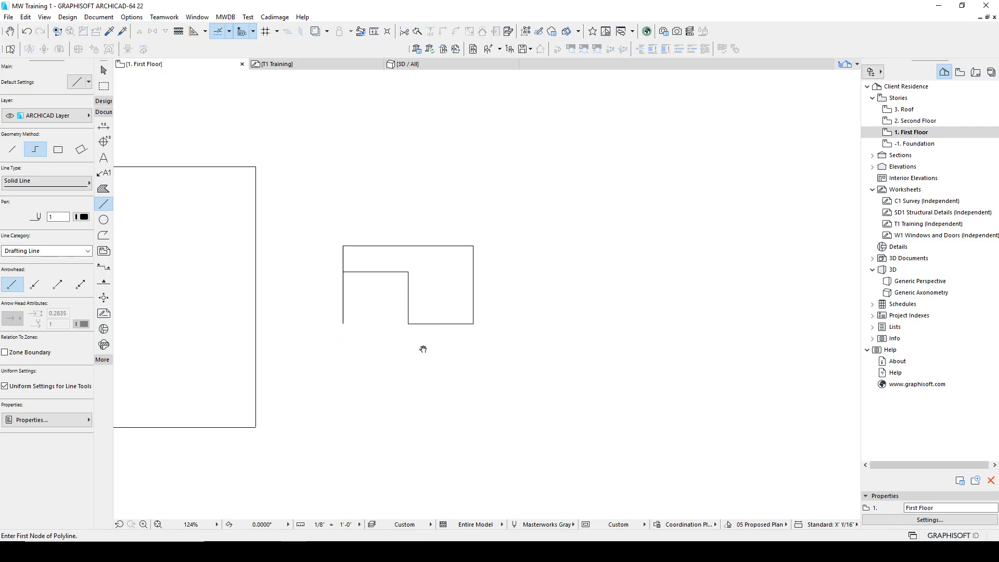
pyautogui.click(558, 175)
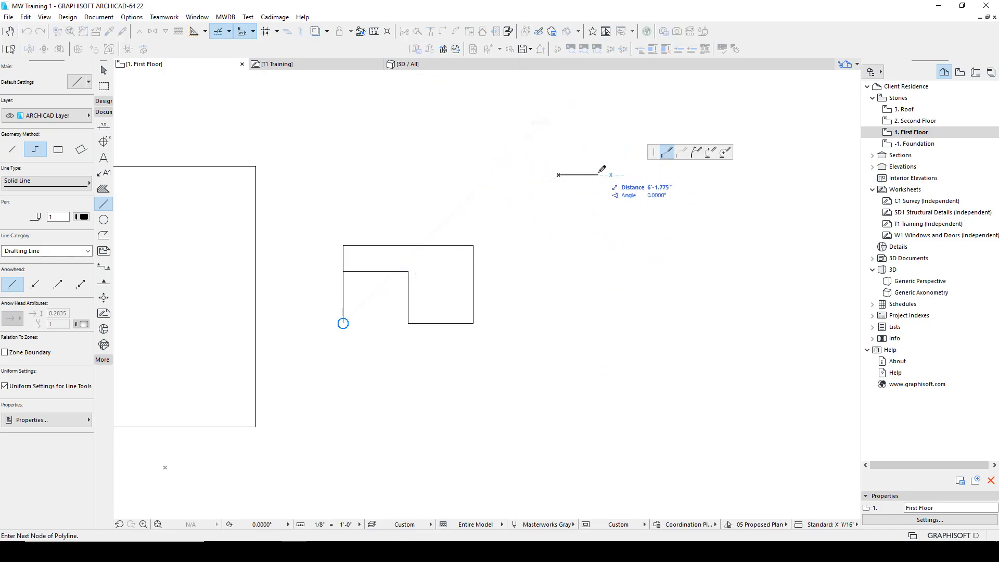
pyautogui.press('Tab')
pyautogui.press('Tab')
pyautogui.press('Tab')
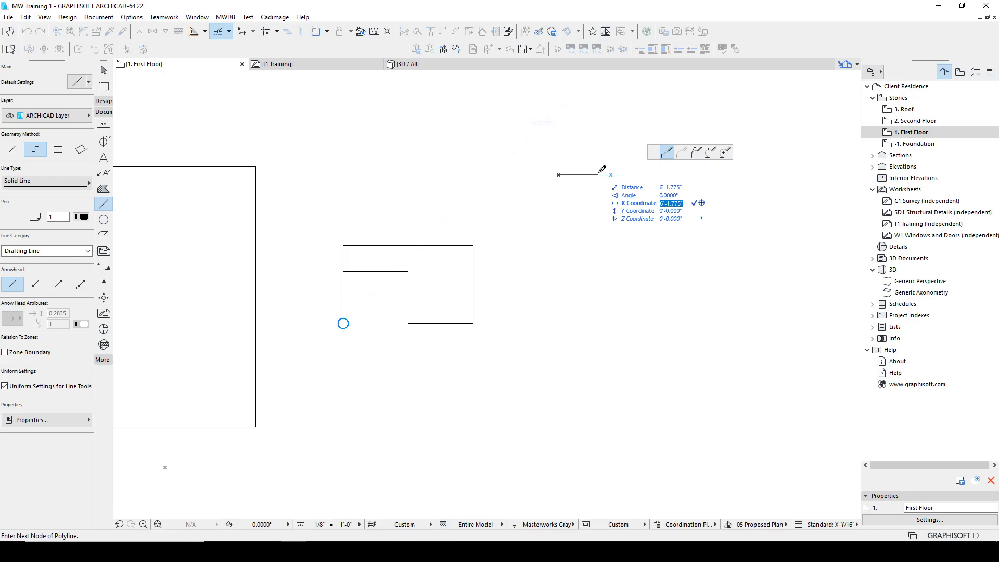
pyautogui.write('6')
pyautogui.press('Tab')
pyautogui.write('-')
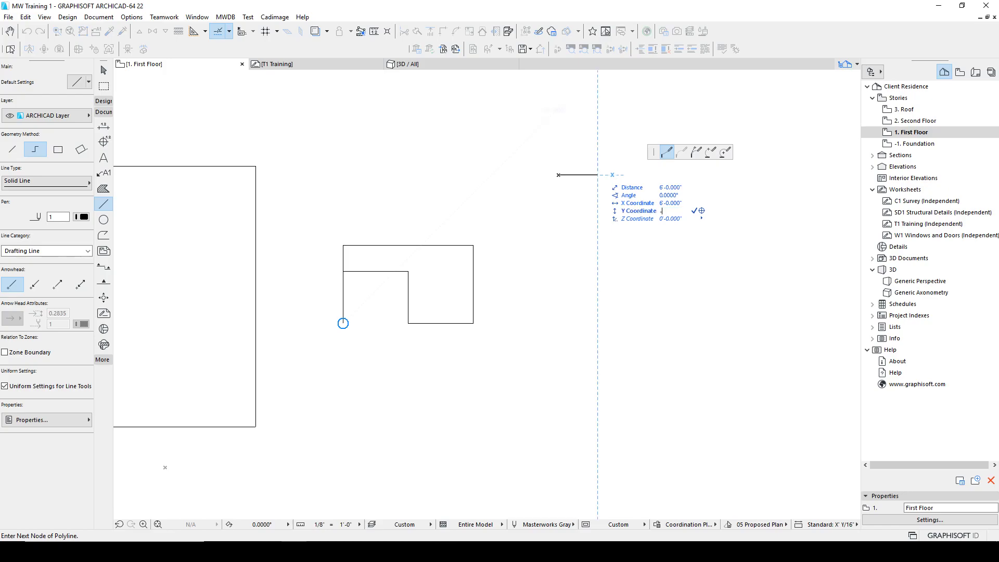
pyautogui.write('2')
pyautogui.press('Return')
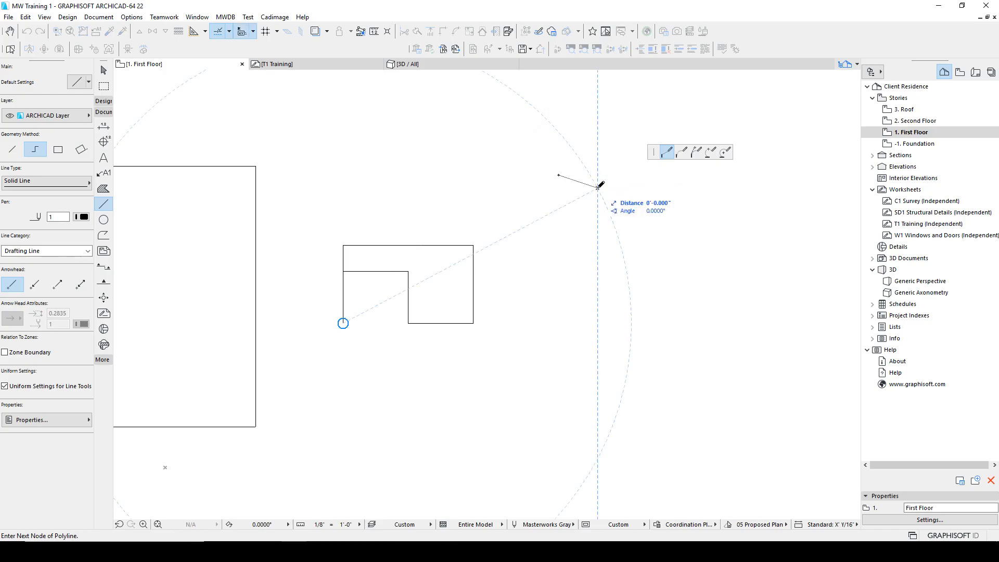
pyautogui.click(598, 186)
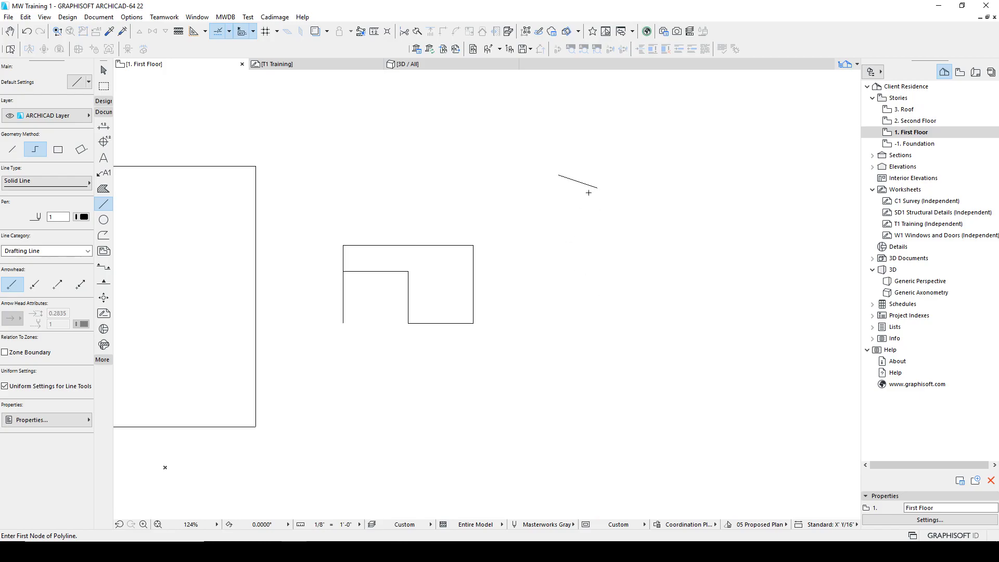
# Draw a second single line beside the small outline, rising to the right with an X offset of 6 feet
pyautogui.click(518, 268)
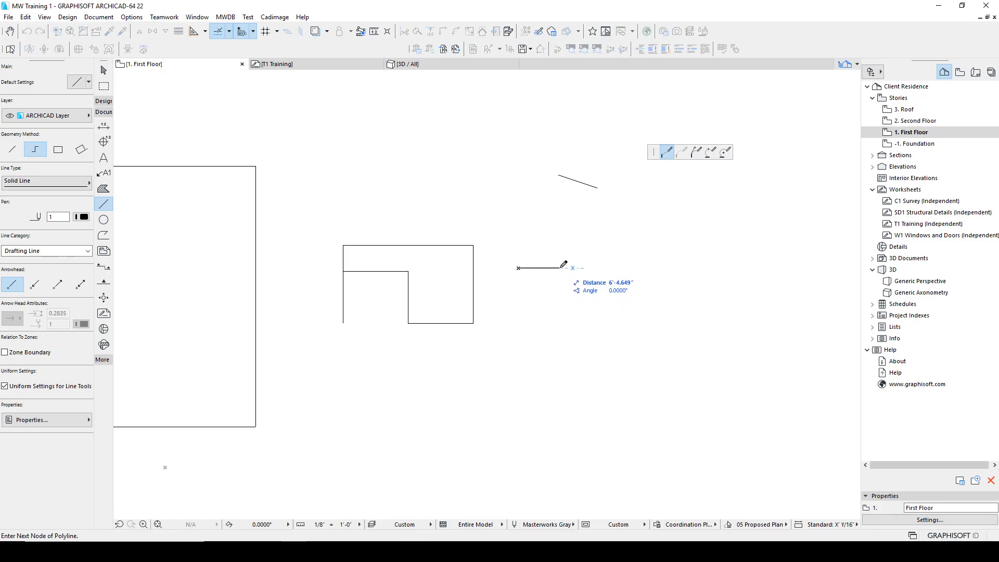
pyautogui.write('x')
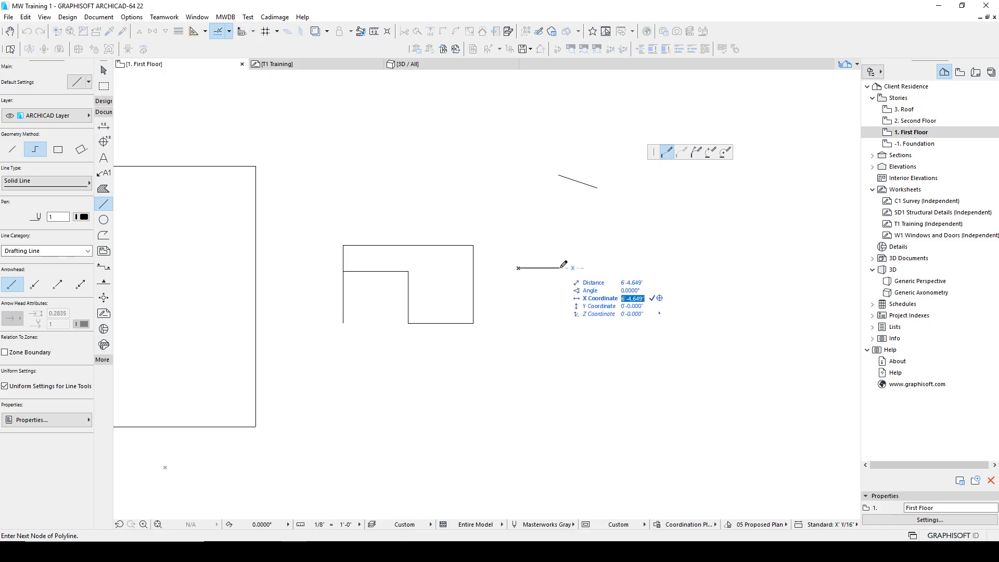
pyautogui.write('6')
pyautogui.press('Tab')
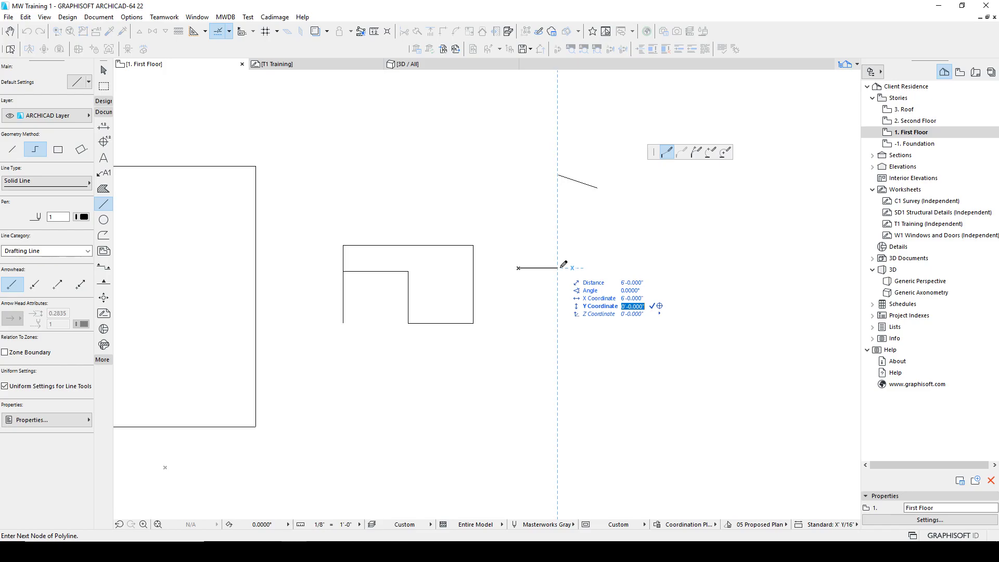
pyautogui.doubleClick(558, 245)
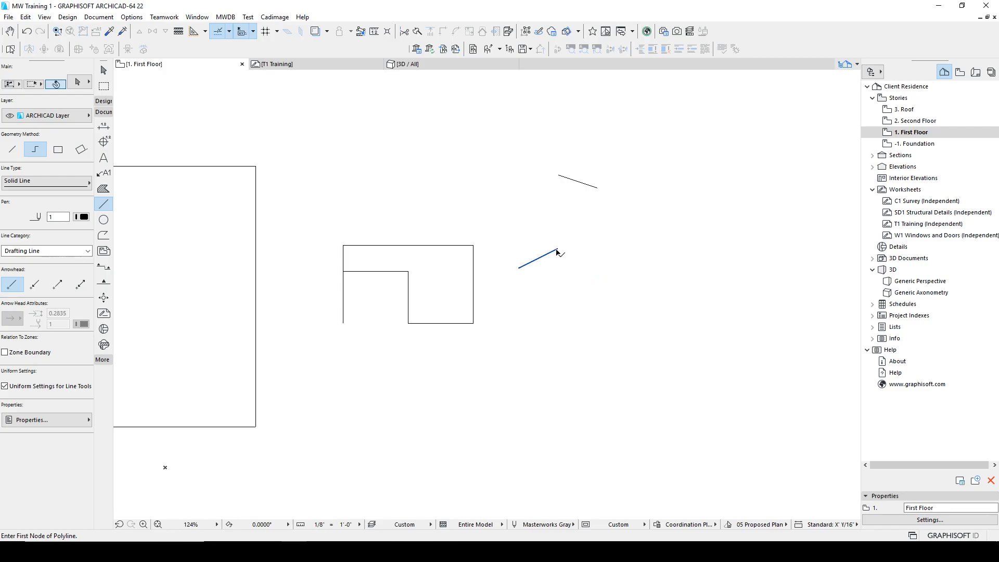
pyautogui.keyDown('shift'); pyautogui.click(557, 249); pyautogui.keyUp('shift')
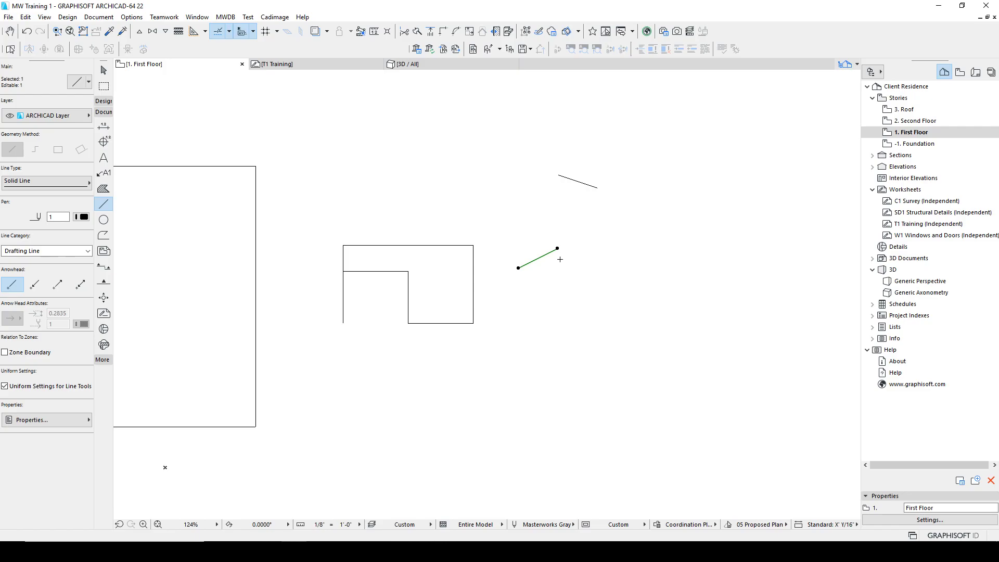
pyautogui.press('Escape')
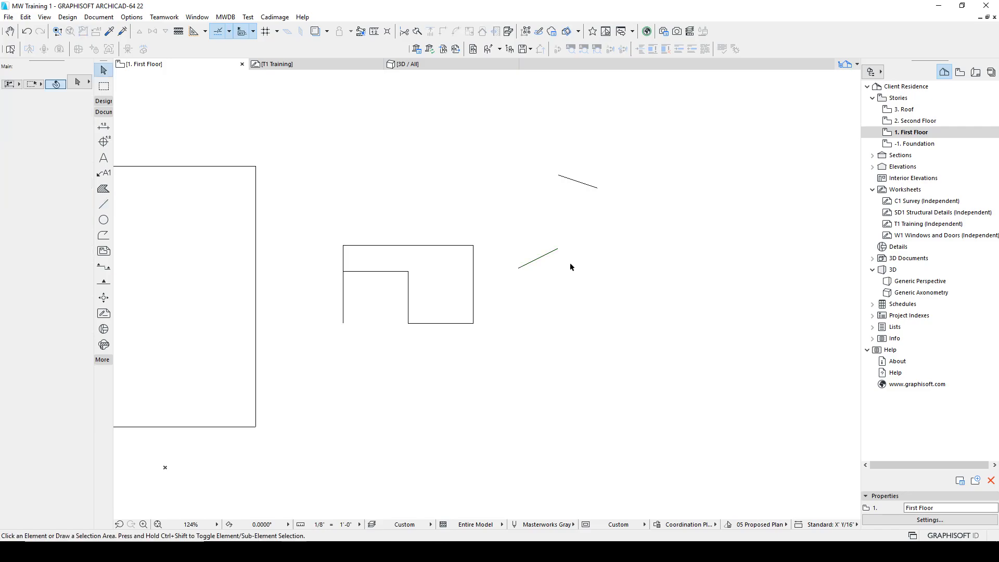
# Draw a third single line below the other two at an angle of 33 degrees with a length of 4 feet
pyautogui.press('l')
pyautogui.click(576, 279)
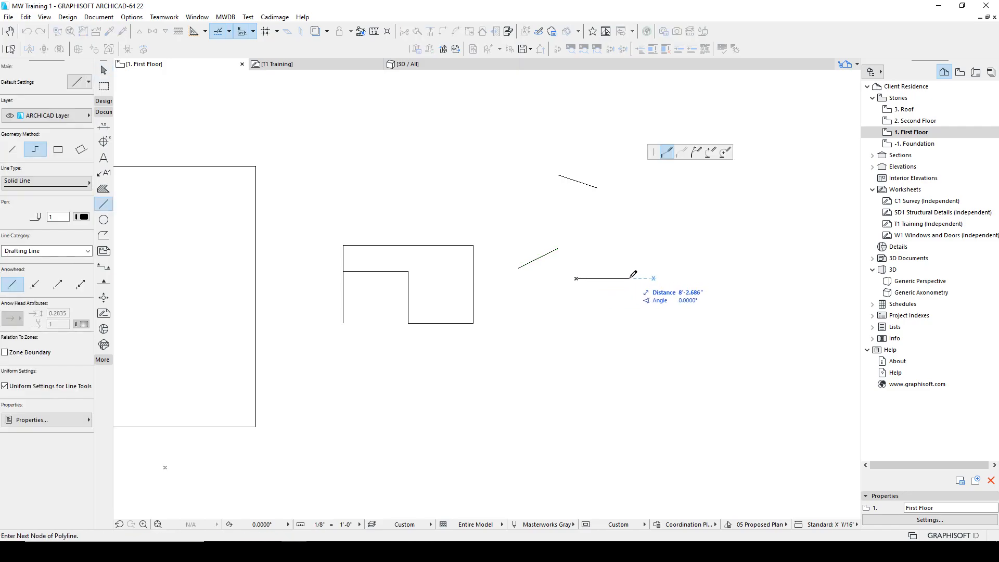
pyautogui.press('Tab')
pyautogui.press('Tab')
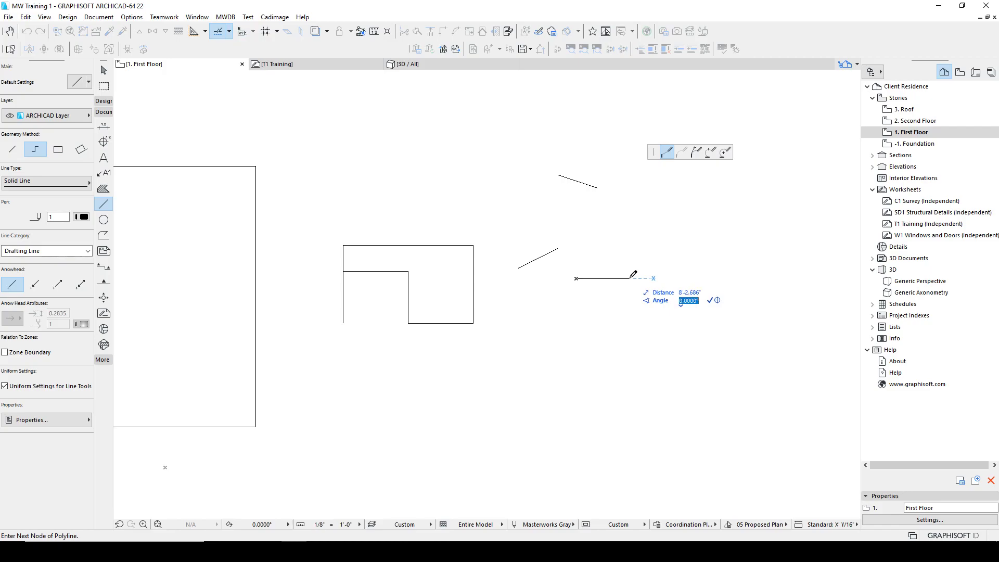
pyautogui.write('33')
pyautogui.press('Tab')
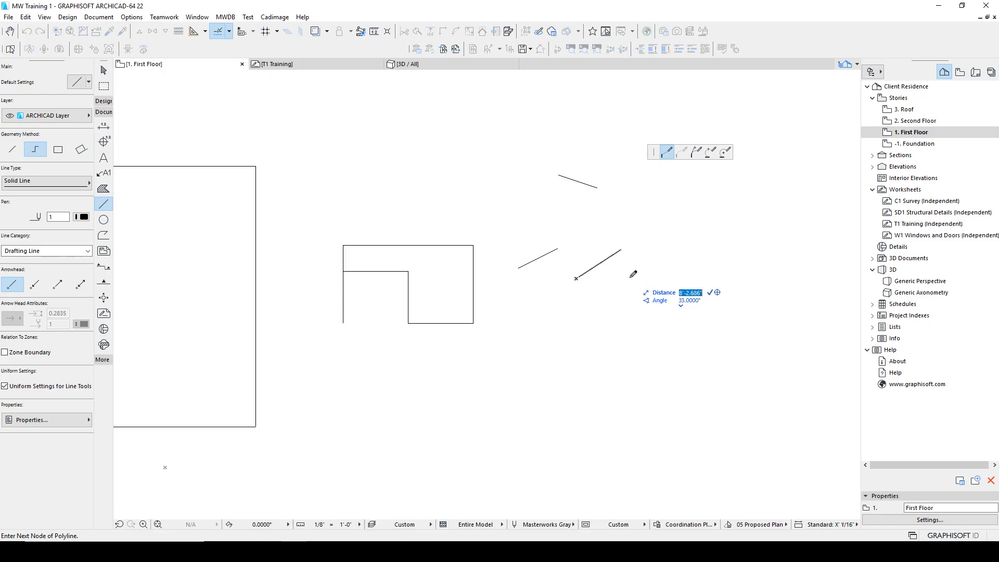
pyautogui.write('4')
pyautogui.press('Return')
pyautogui.click(600, 262)
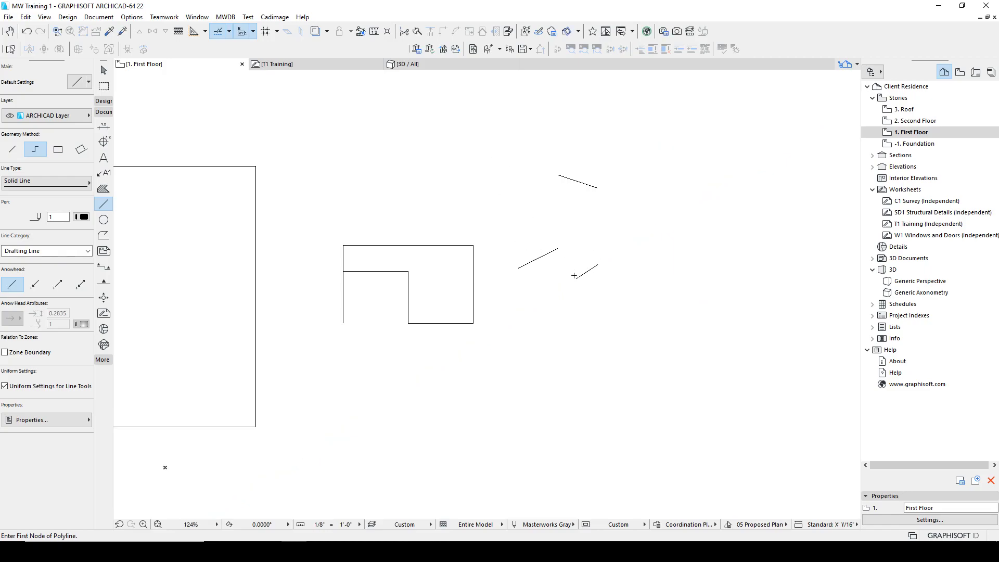
# Measure the short 33-degree line from its lower end to its upper end
pyautogui.click(375, 32)
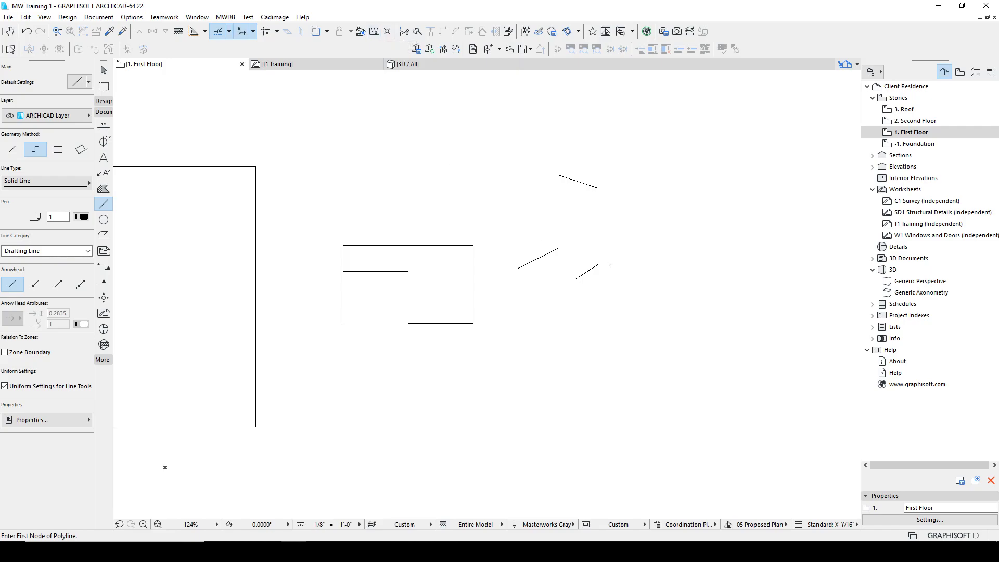
pyautogui.click(576, 278)
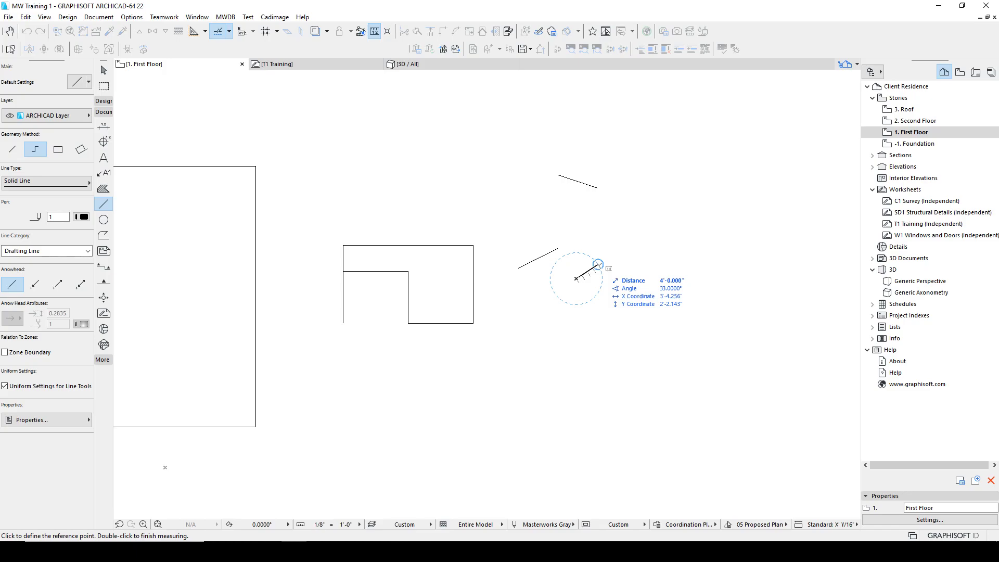
pyautogui.press('Escape')
pyautogui.press('Escape')
# Draw a diagonal line from the large outline's upper-right corner to the small outline's upper-left corner, snapping to both corners
pyautogui.scroll(2, 626, 280)
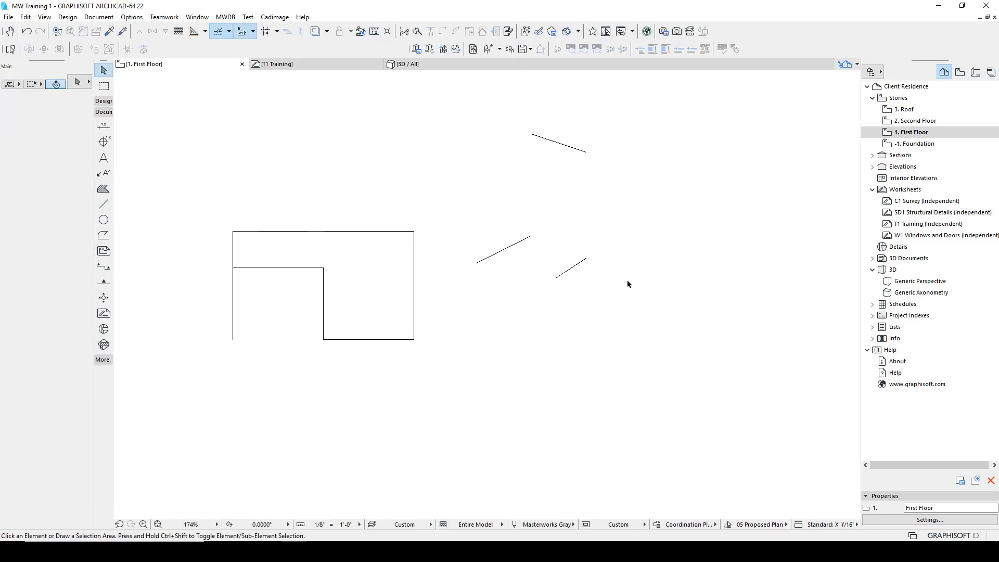
pyautogui.moveTo(601, 292); pyautogui.dragTo(641, 334, button='middle')
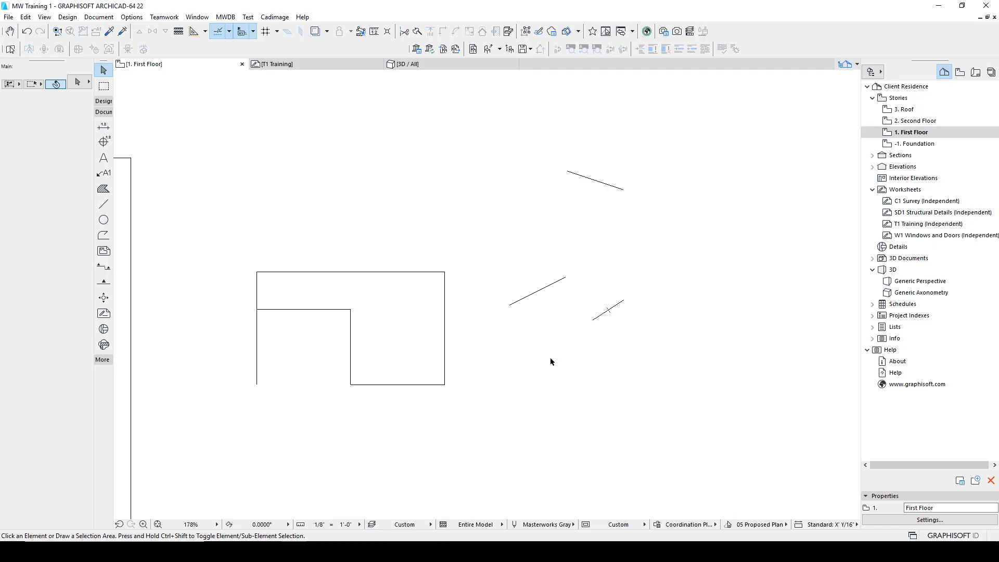
pyautogui.moveTo(596, 356); pyautogui.dragTo(676, 360, button='middle')
pyautogui.scroll(-5, 675, 360)
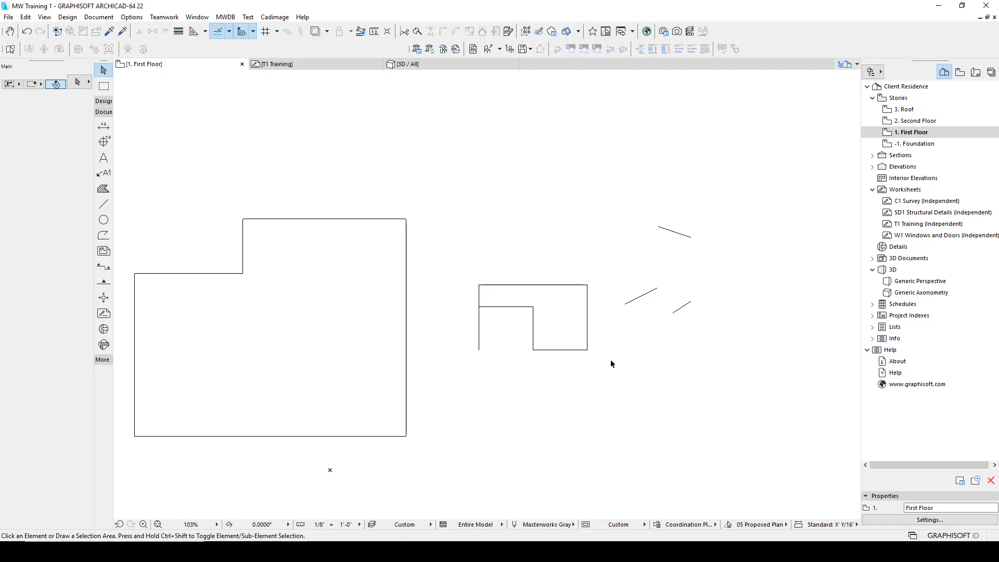
pyautogui.click(586, 282)
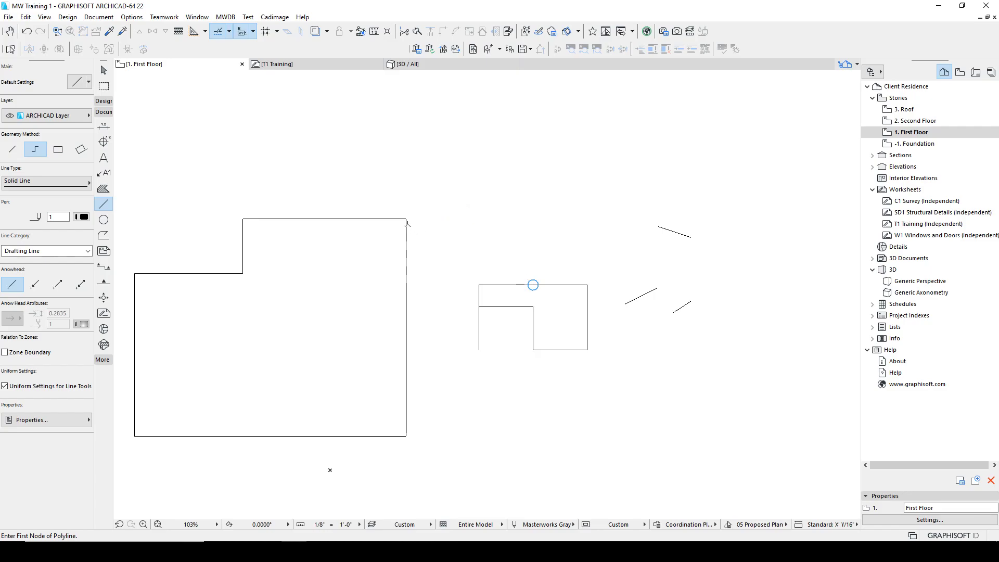
pyautogui.scroll(5, 407, 219)
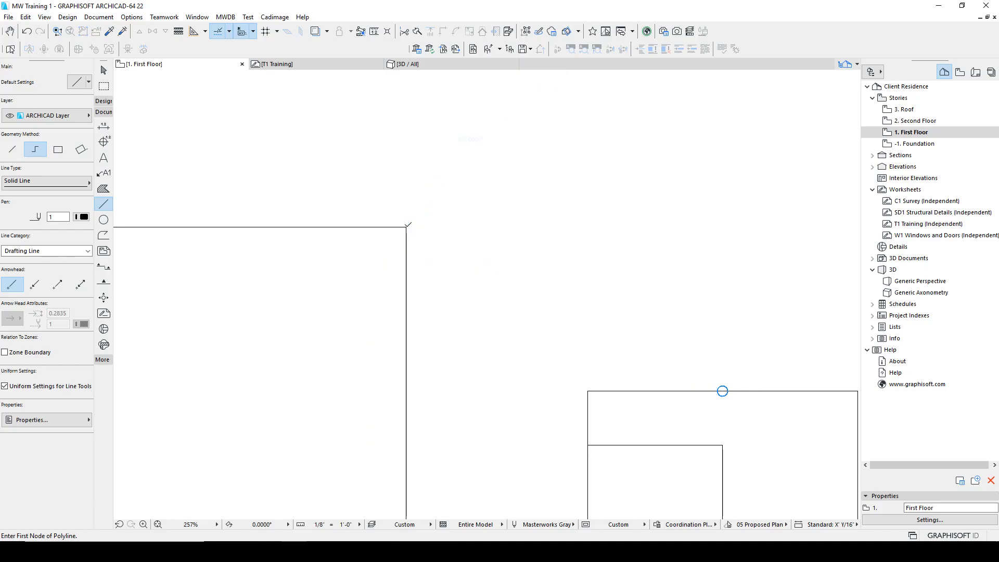
pyautogui.click(407, 227)
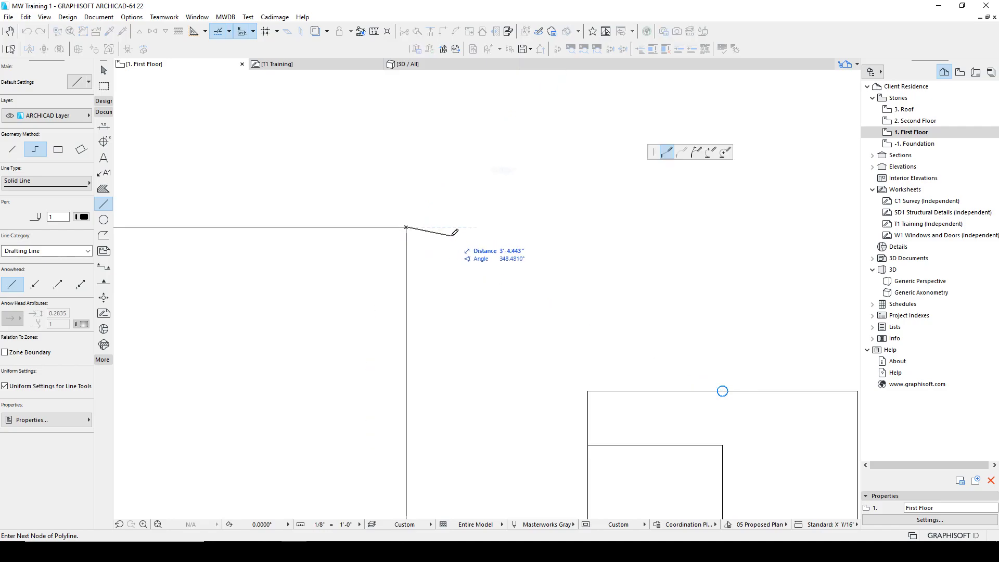
pyautogui.click(406, 227)
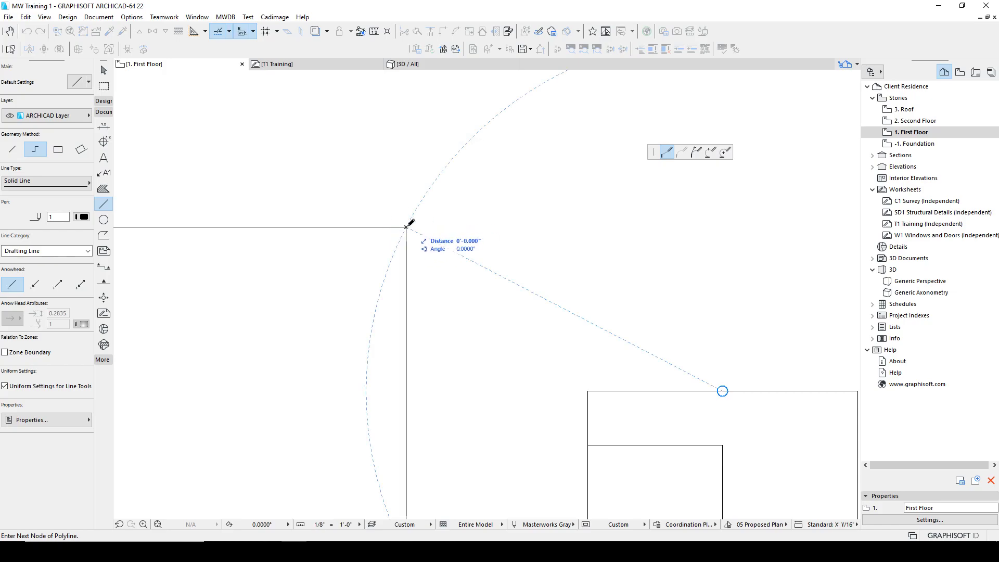
pyautogui.doubleClick(588, 388)
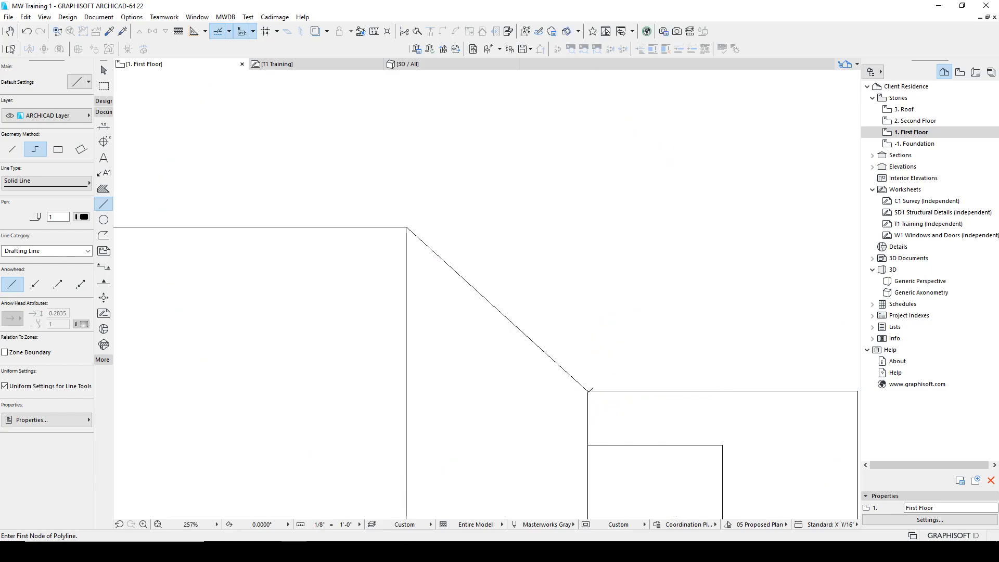
# Connect the small outline's upper-right corner to the uppermost slanted line's left end, and that line's right end to the short line's upper end
pyautogui.scroll(-4, 510, 273)
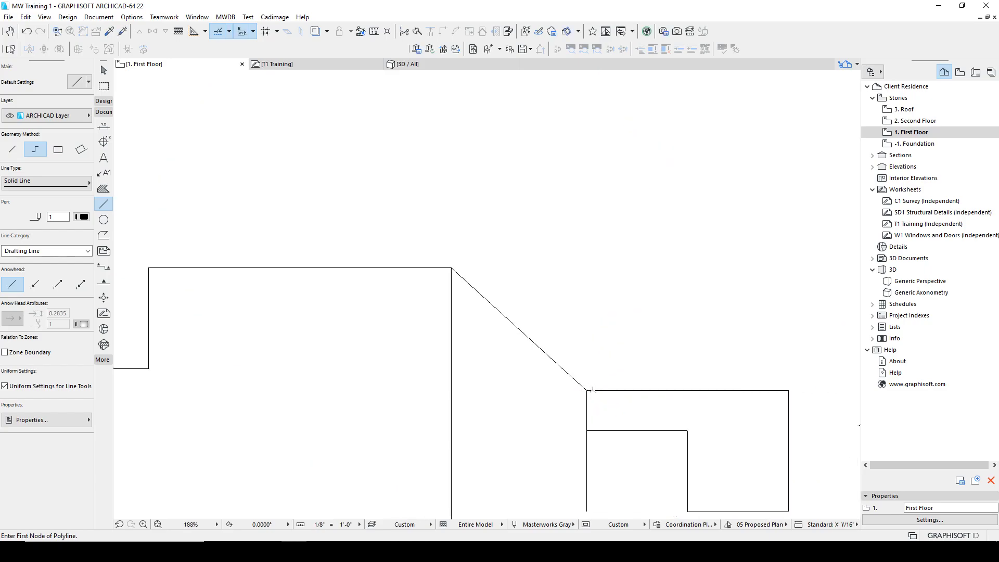
pyautogui.click(620, 338)
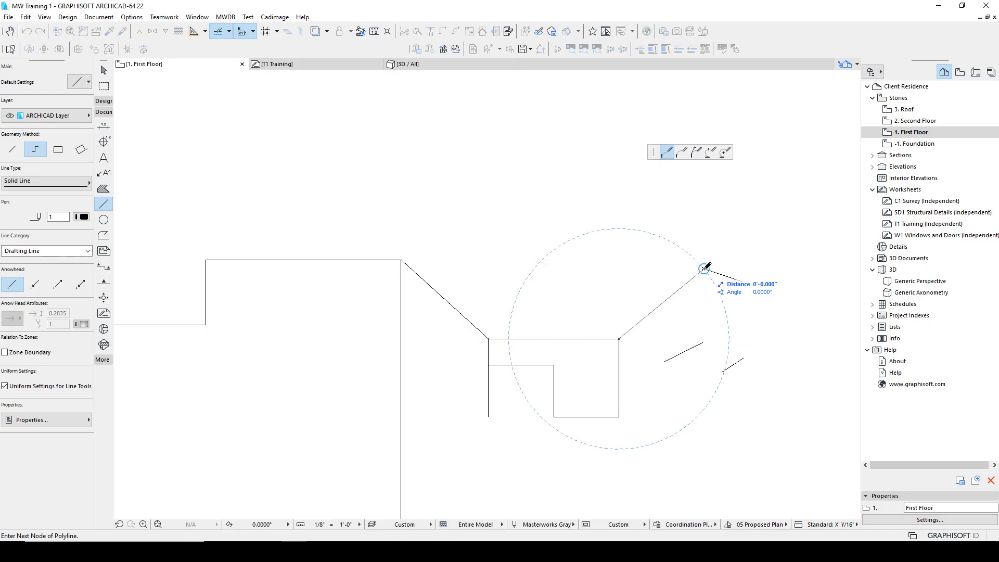
pyautogui.doubleClick(705, 268)
pyautogui.click(744, 282)
pyautogui.click(743, 358)
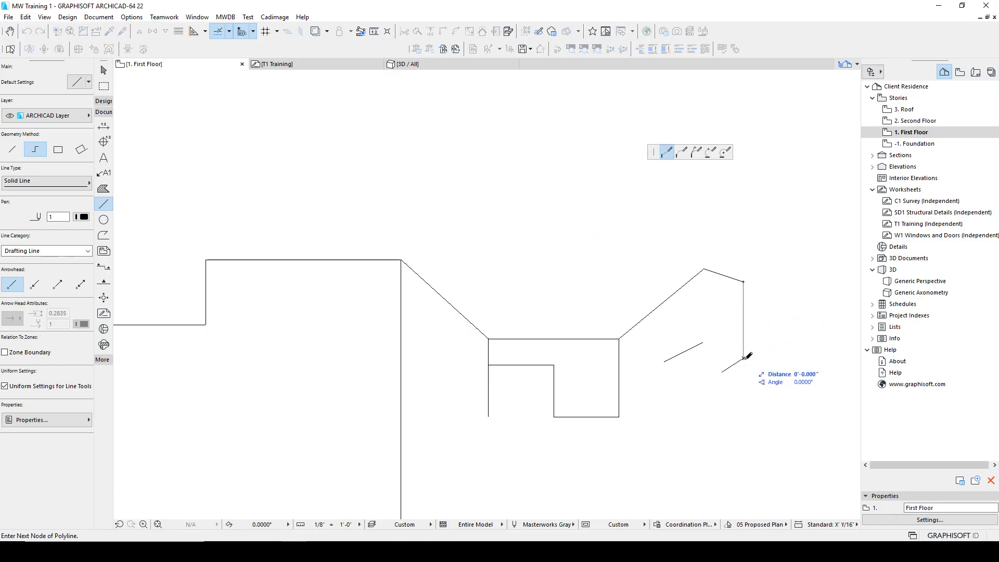
pyautogui.doubleClick(744, 358)
# Start a polyline at the short line's lower end and turn off Snap Guides
pyautogui.click(722, 371)
pyautogui.scroll(5, 695, 345)
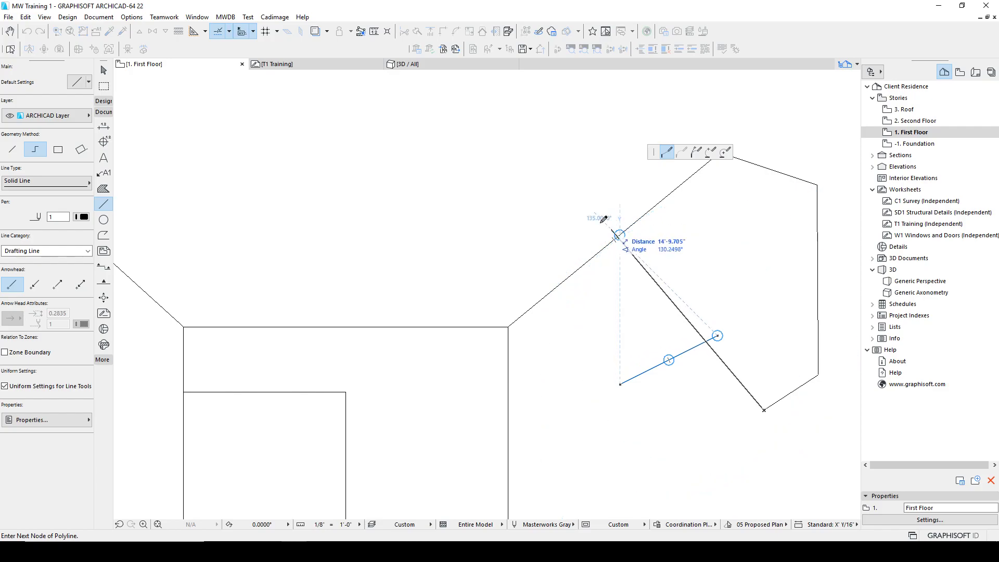
pyautogui.click(230, 30)
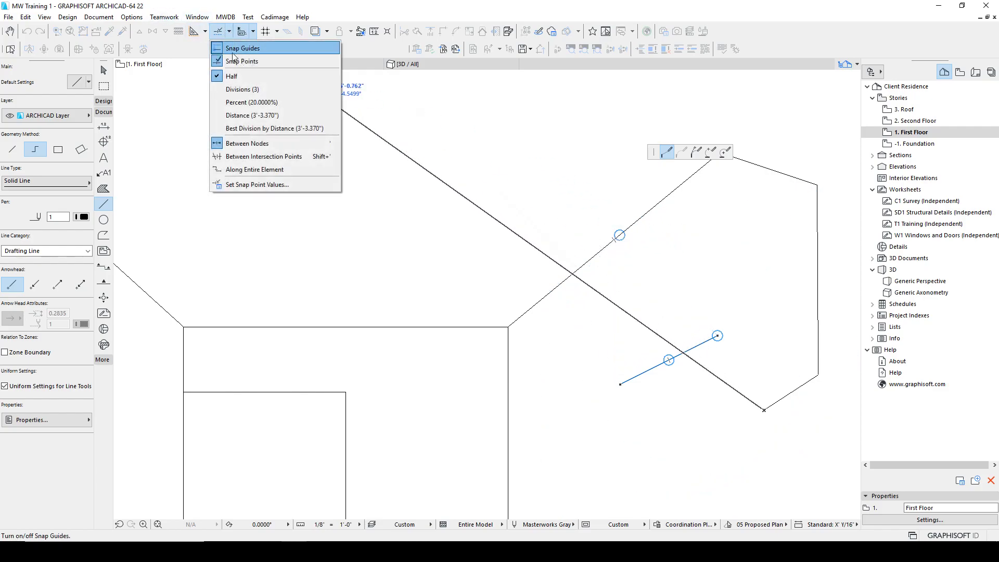
pyautogui.click(234, 51)
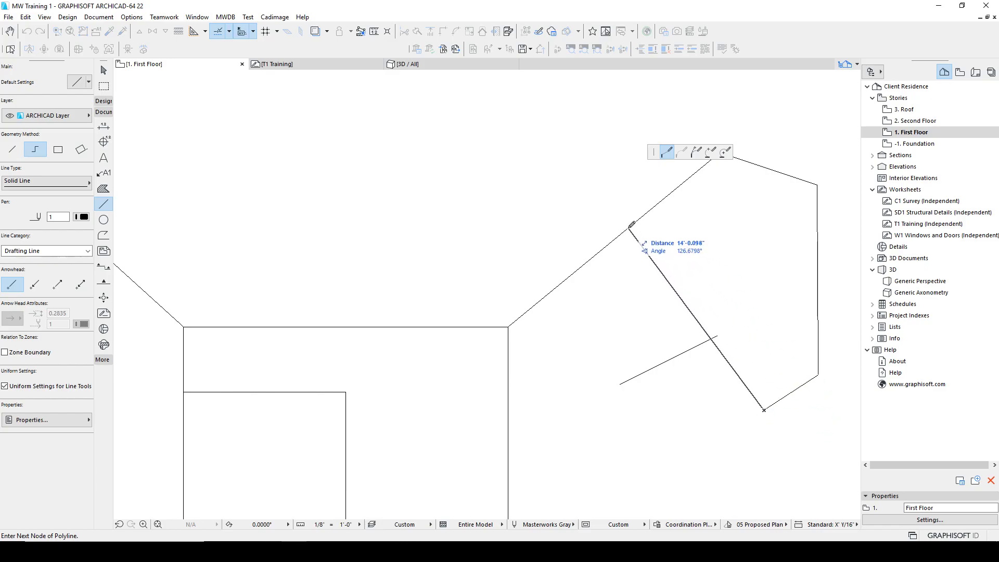
# End the polyline segment, about 14' long, on the long slanted line from the small outline, and set the snap points to Divisions (3)
pyautogui.doubleClick(620, 236)
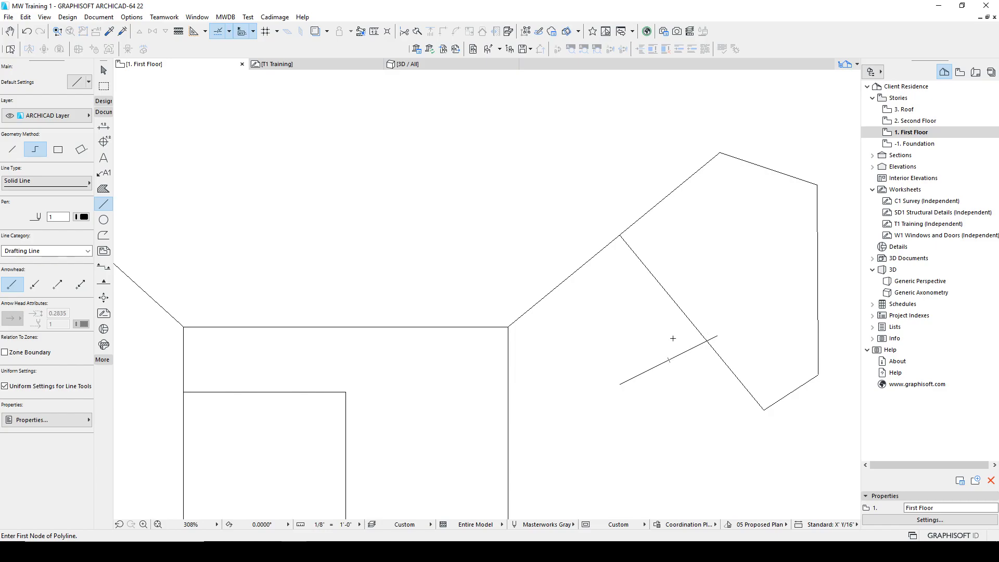
pyautogui.click(229, 31)
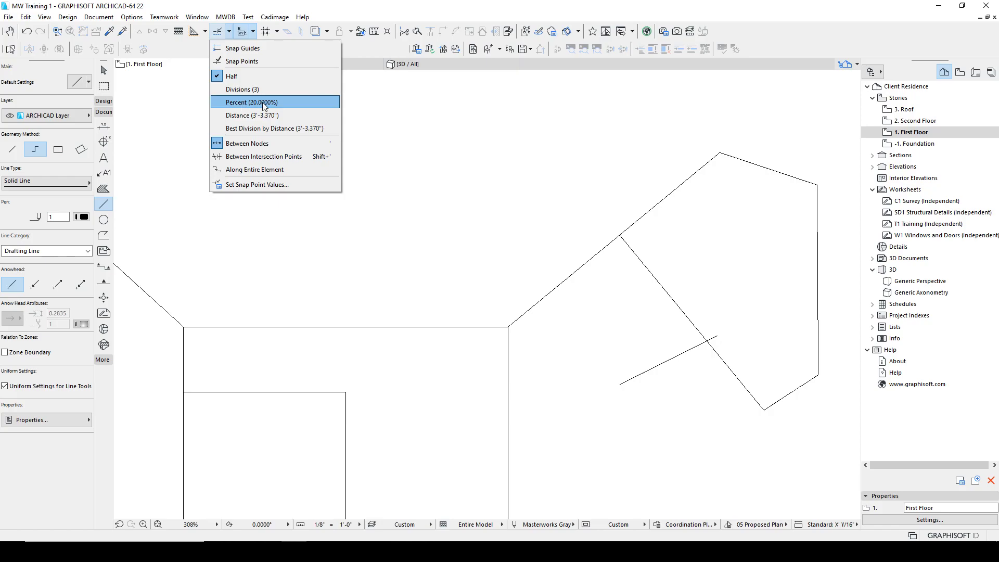
pyautogui.click(248, 89)
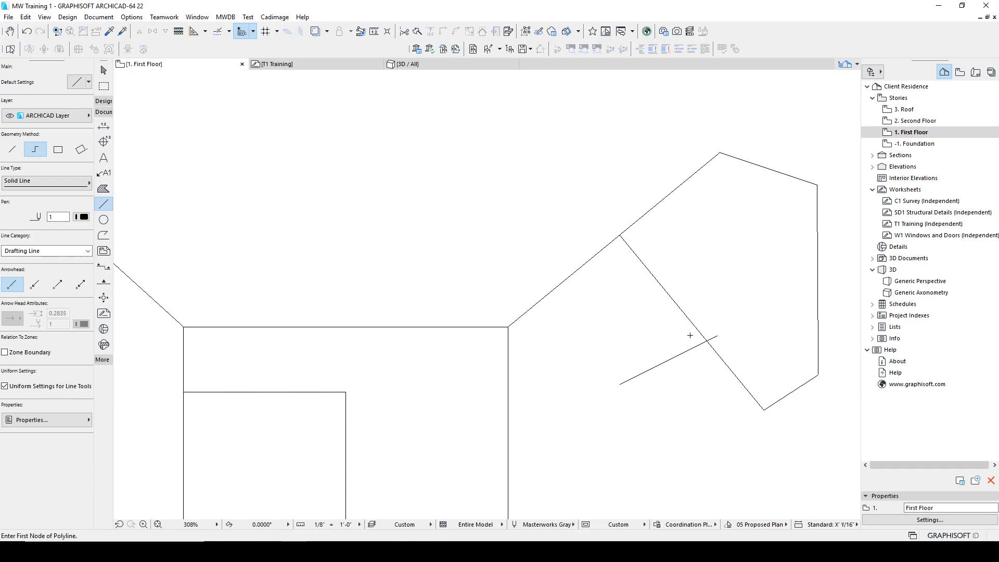
# Select and delete the diagonal line between the short line's lower end and the long slanted line
pyautogui.press('shift')
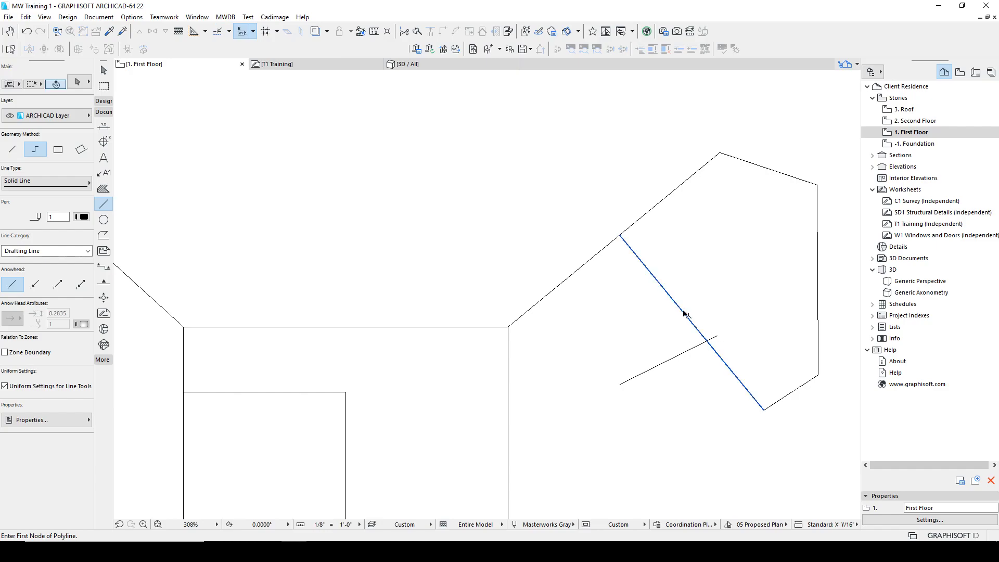
pyautogui.moveTo(685, 314)
pyautogui.press('shift')
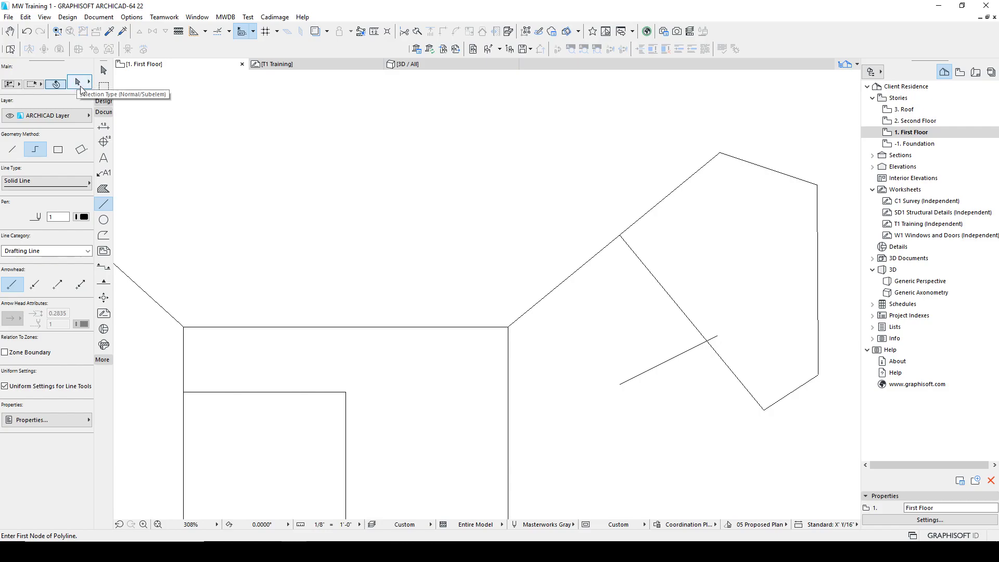
pyautogui.press('shift')
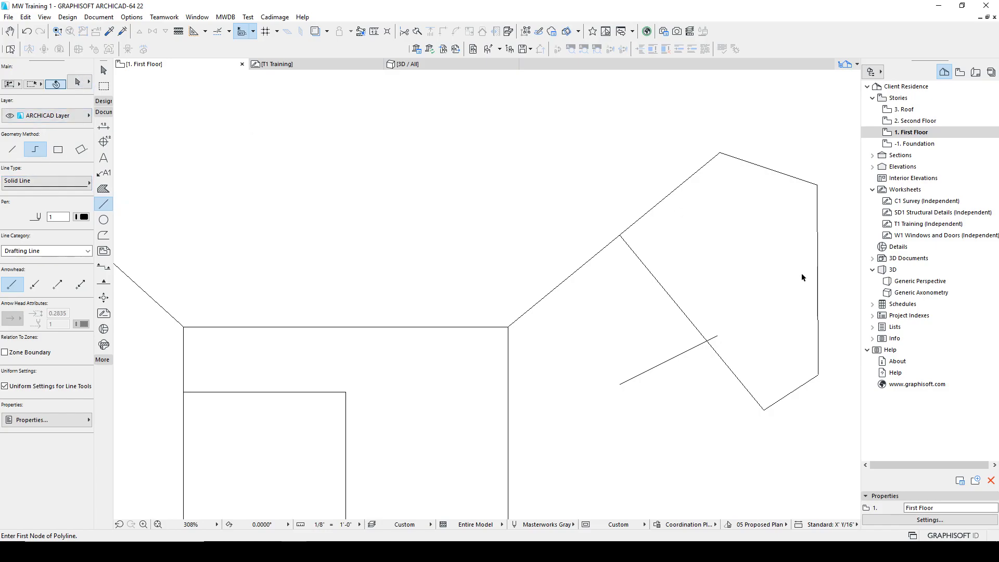
pyautogui.keyDown('shift'); pyautogui.click(638, 257); pyautogui.keyUp('shift')
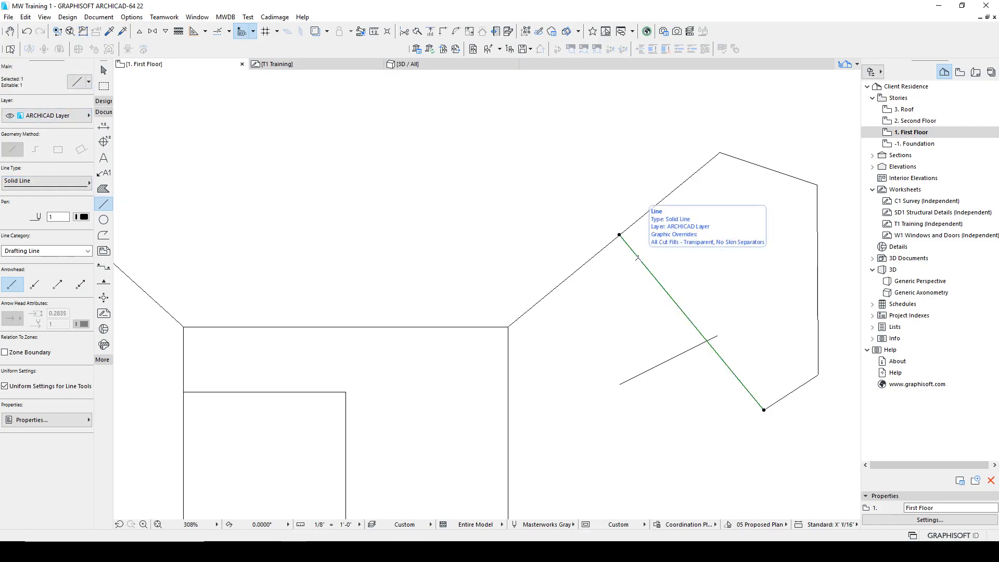
pyautogui.press('Delete')
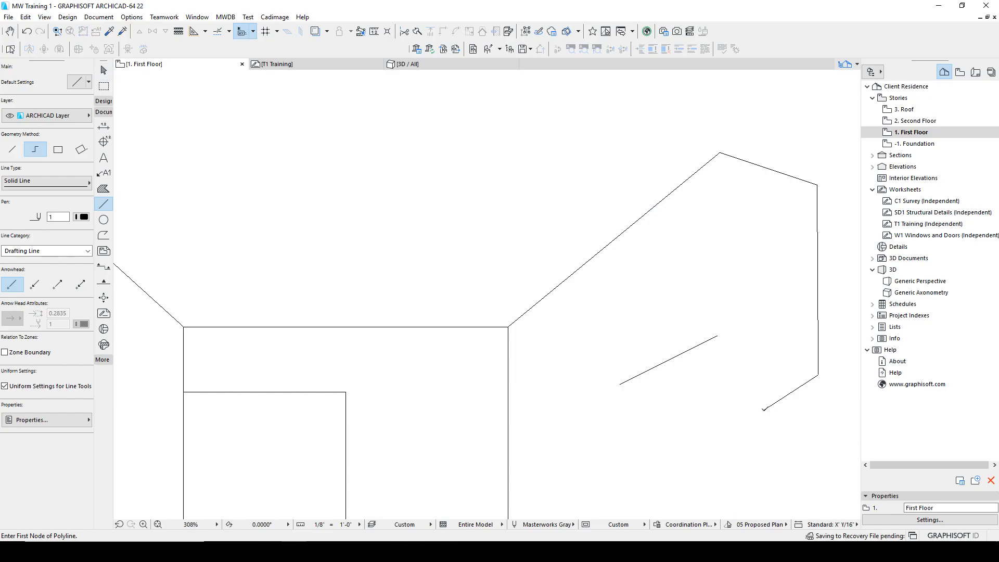
# Start a polyline at the short line's lower end and turn on Snap Points
pyautogui.click(764, 410)
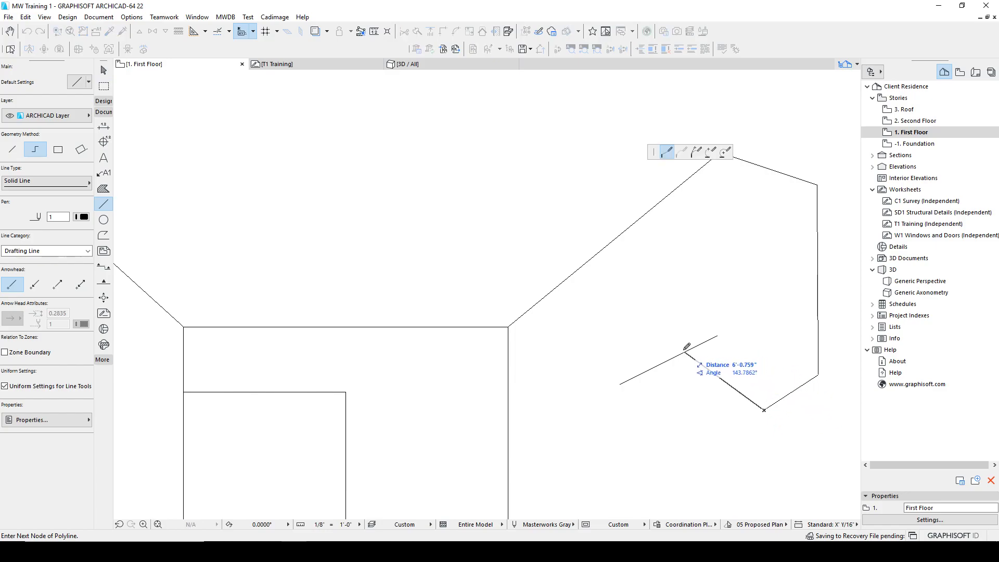
pyautogui.click(228, 34)
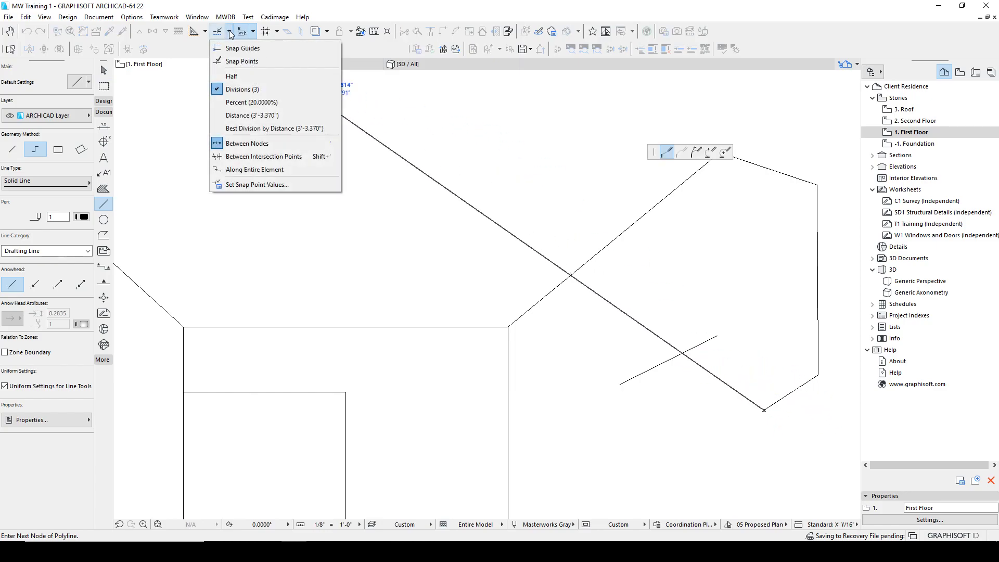
pyautogui.click(239, 61)
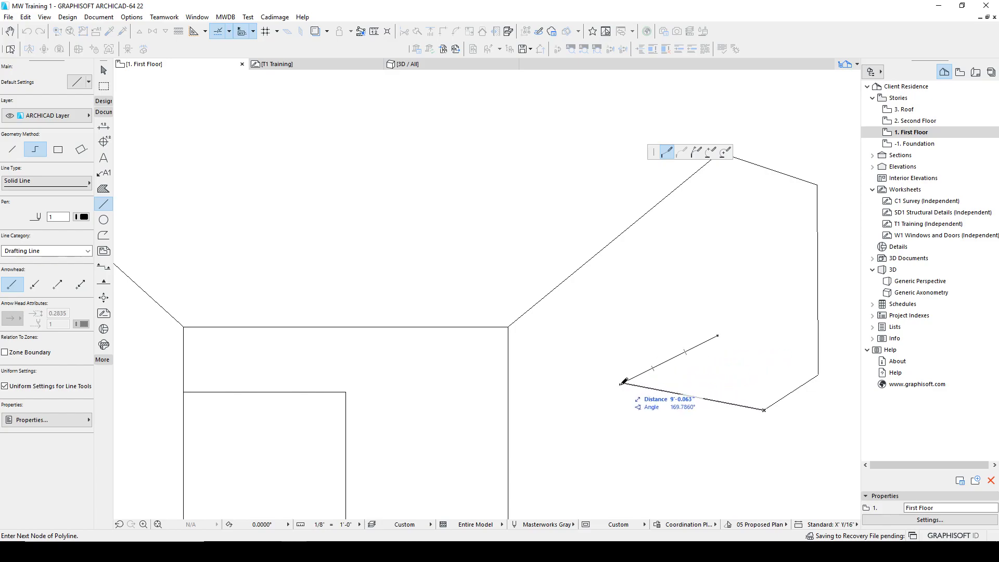
# Switch the snap points to Percent (20.0000%) with Start From Endpoint
pyautogui.click(229, 33)
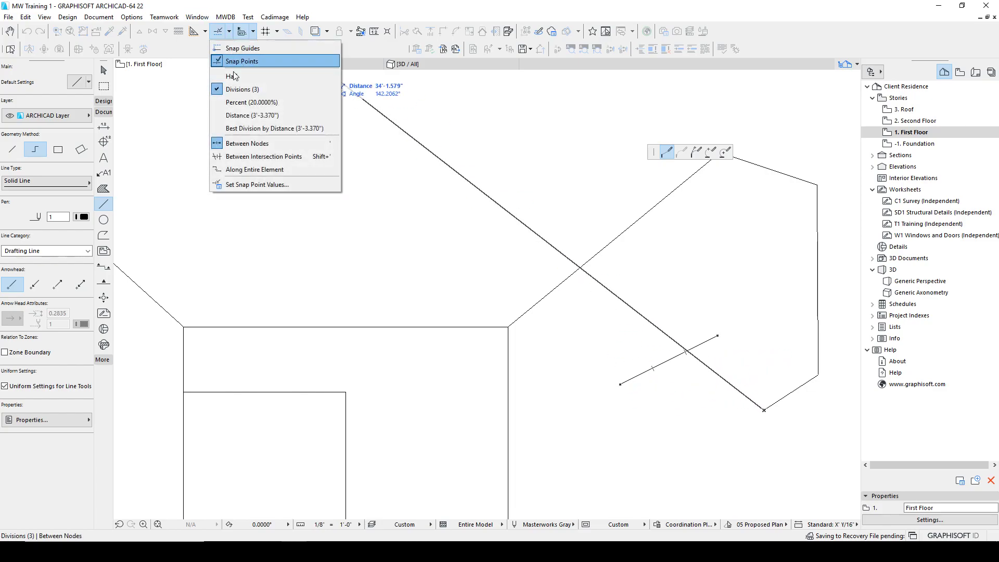
pyautogui.click(252, 102)
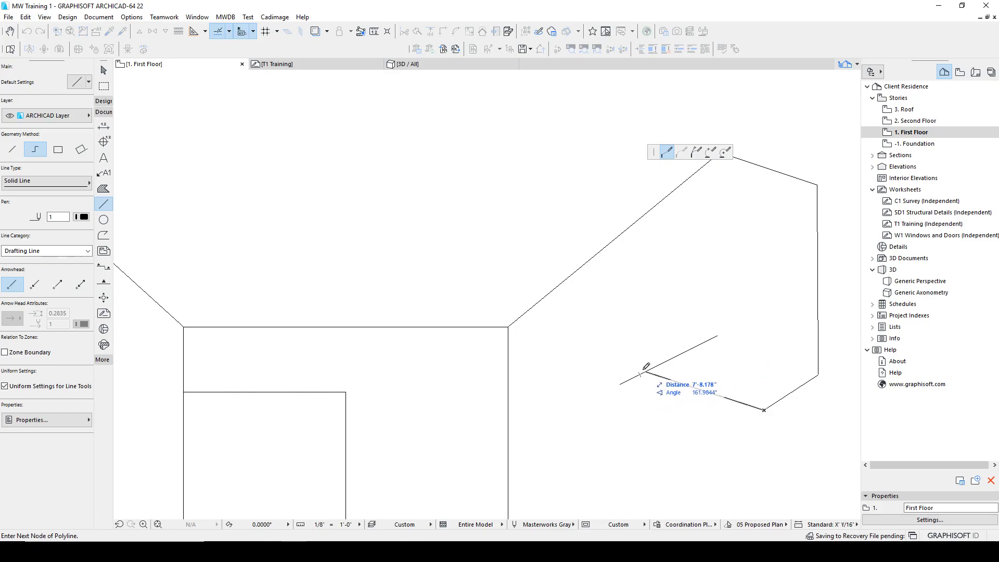
pyautogui.click(227, 31)
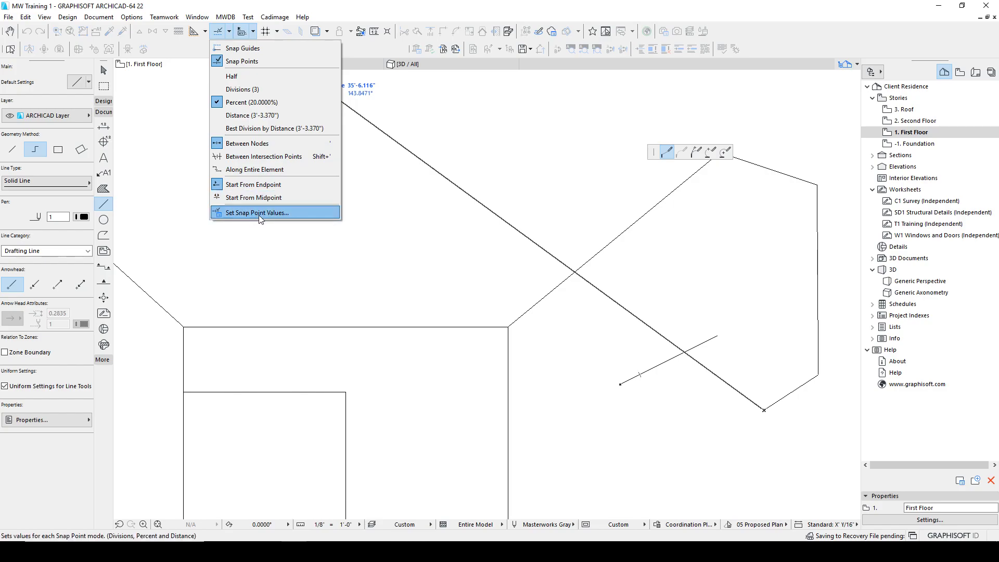
pyautogui.click(271, 187)
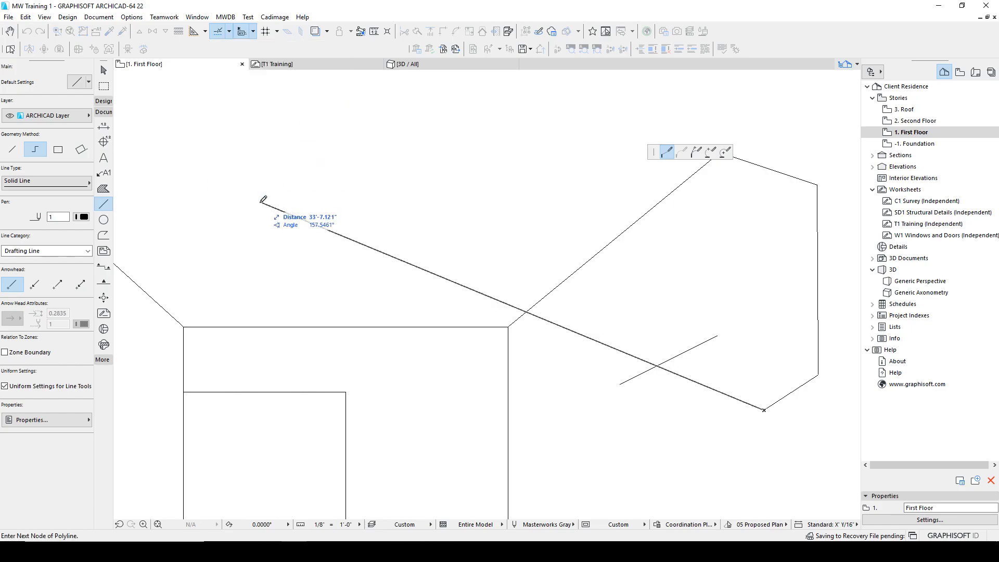
# Check the Snap Point Values without changing them, and end the polyline just beyond the isolated slanted line so it crosses it
pyautogui.click(229, 31)
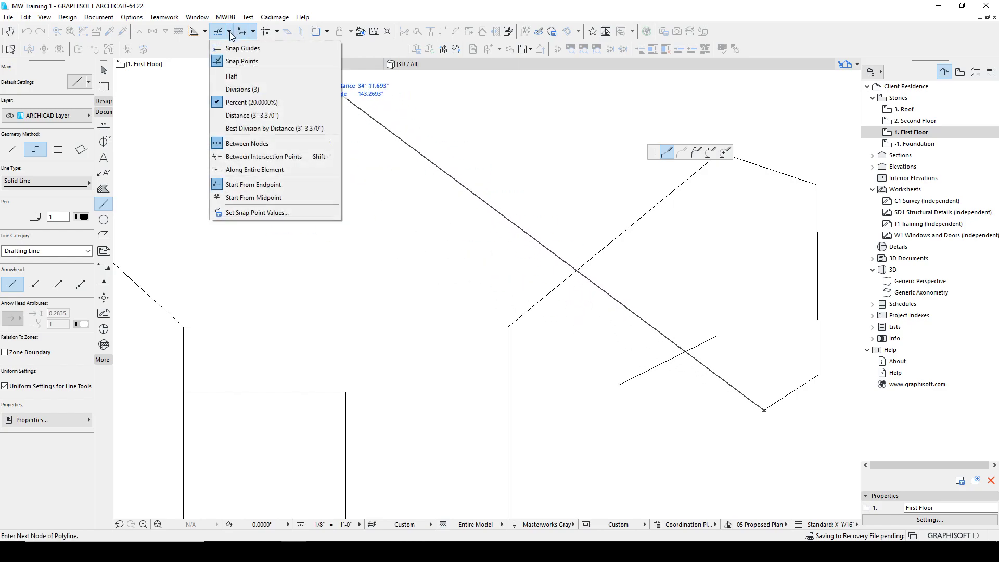
pyautogui.click(264, 211)
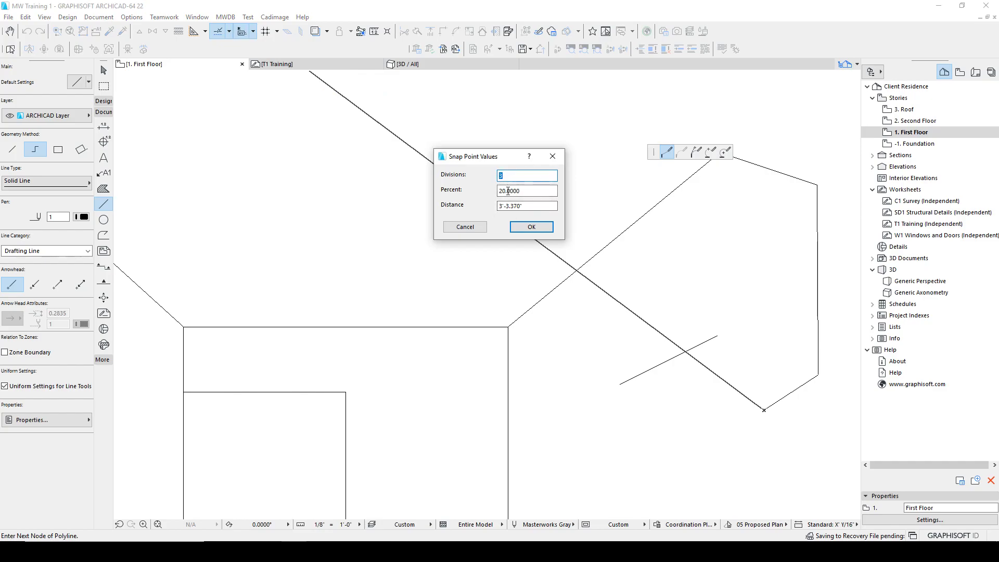
pyautogui.click(471, 226)
pyautogui.doubleClick(669, 318)
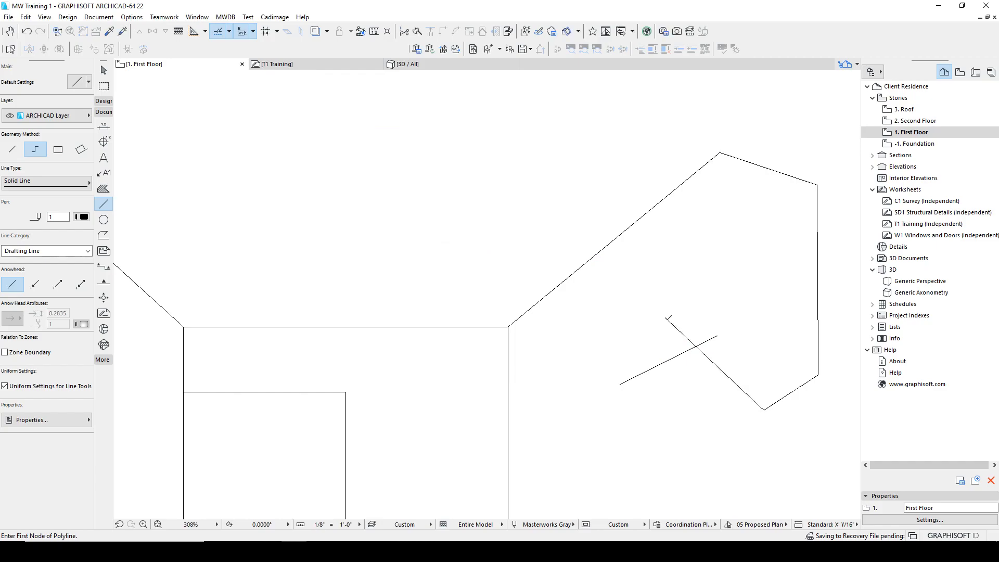
# Set the snap points to apply Between Intersection Points, using Divisions (3)
pyautogui.click(229, 32)
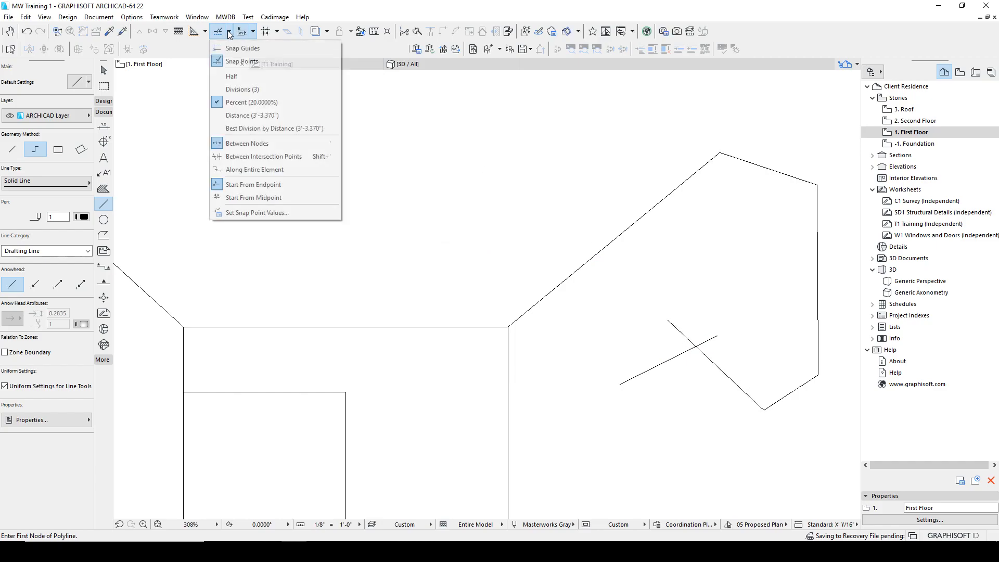
pyautogui.click(263, 157)
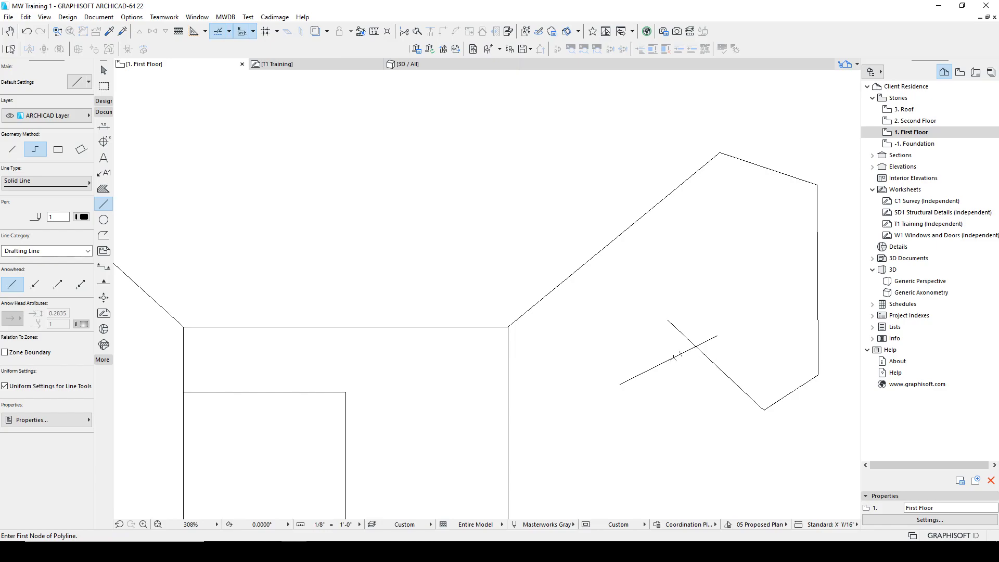
pyautogui.click(229, 32)
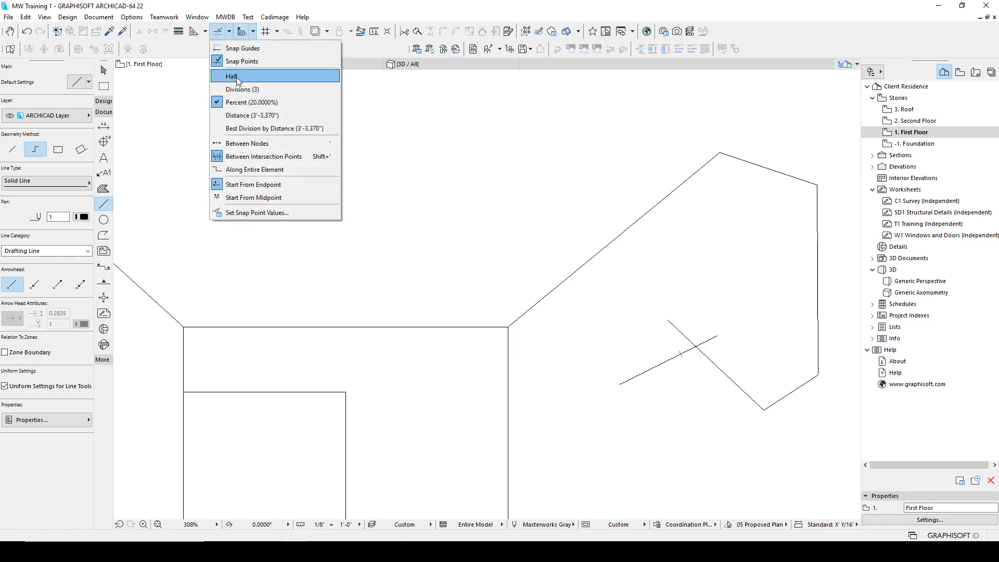
pyautogui.click(245, 90)
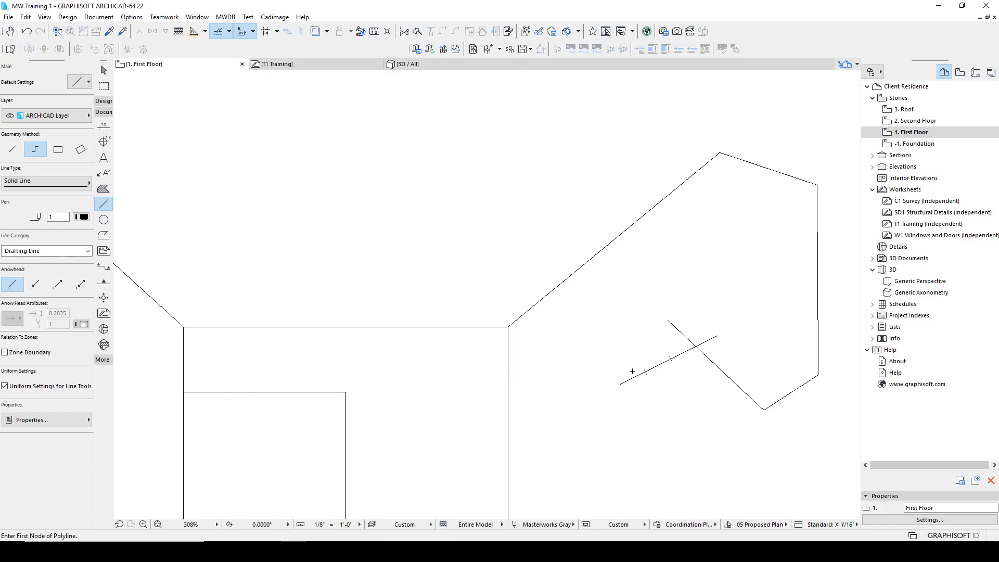
# Set the snap points to apply Between Nodes and leave the Line tool
pyautogui.click(229, 32)
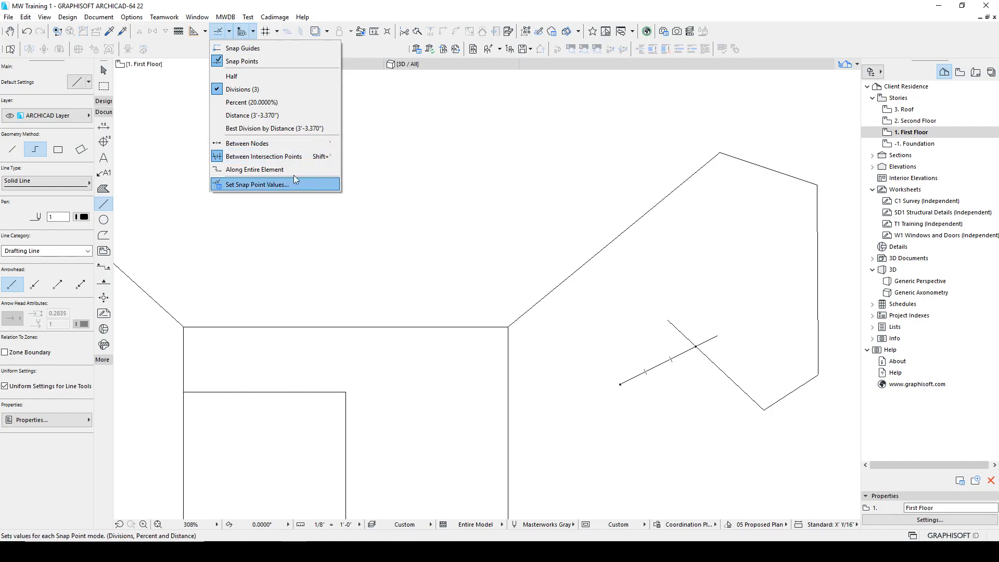
pyautogui.click(257, 144)
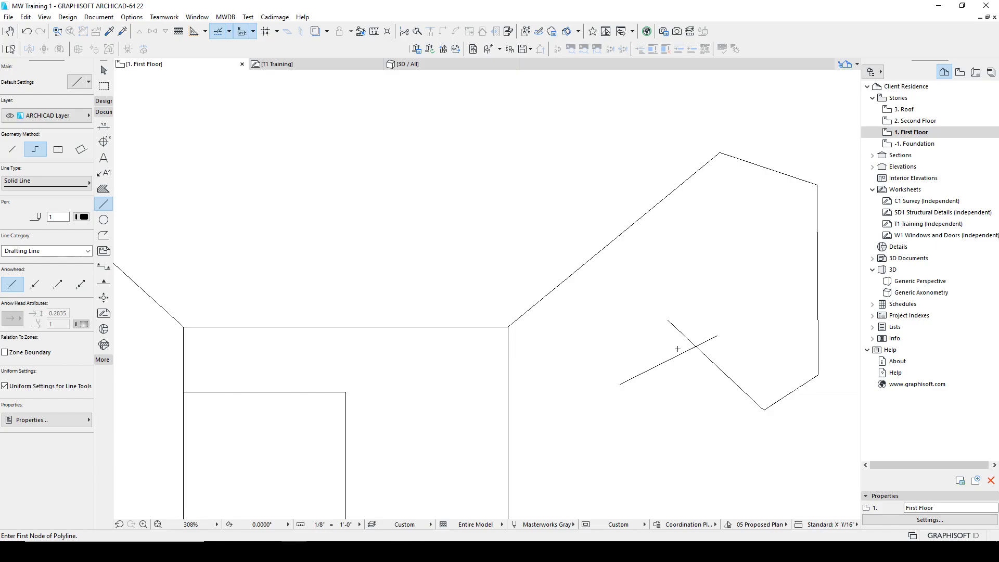
pyautogui.press('Escape')
# Draw a two-segment polyline above the small outline, locking its middle node's X at the outline's right edge and aligning its height with the slanted line's peak
pyautogui.scroll(-4, 673, 355)
pyautogui.moveTo(682, 367); pyautogui.dragTo(669, 335, button='middle')
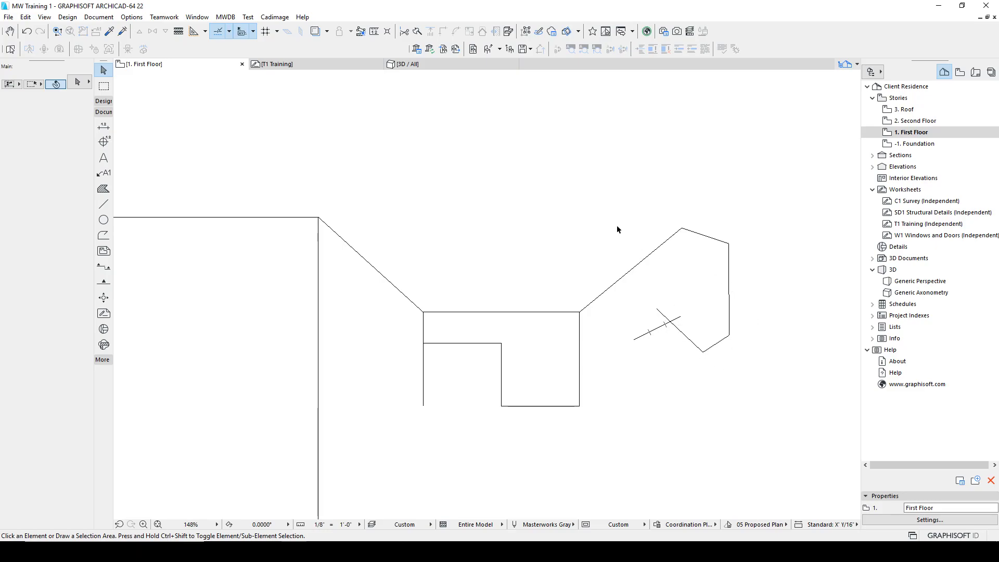
pyautogui.press('l')
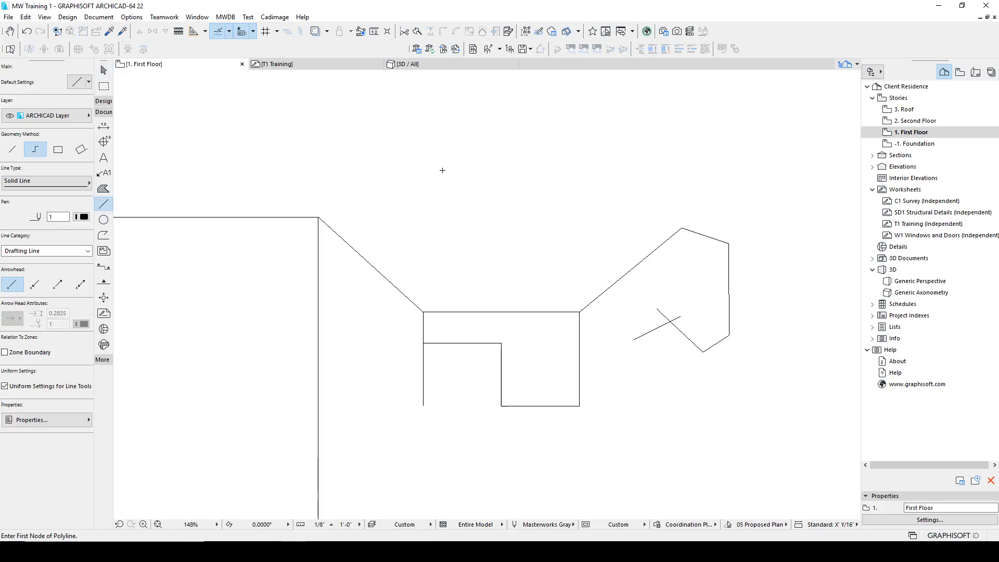
pyautogui.click(450, 168)
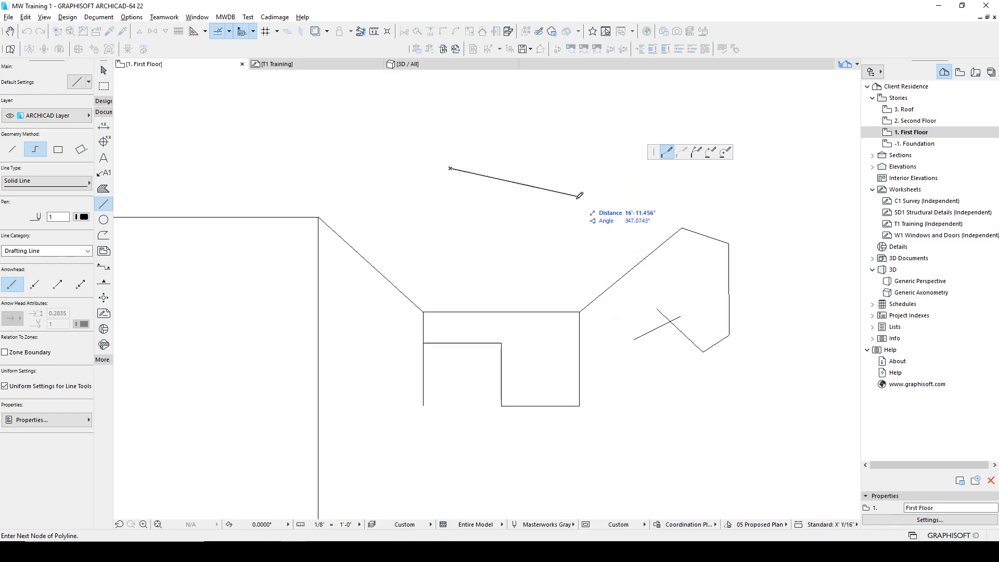
pyautogui.press('Tab')
pyautogui.press('Tab')
pyautogui.press('Tab')
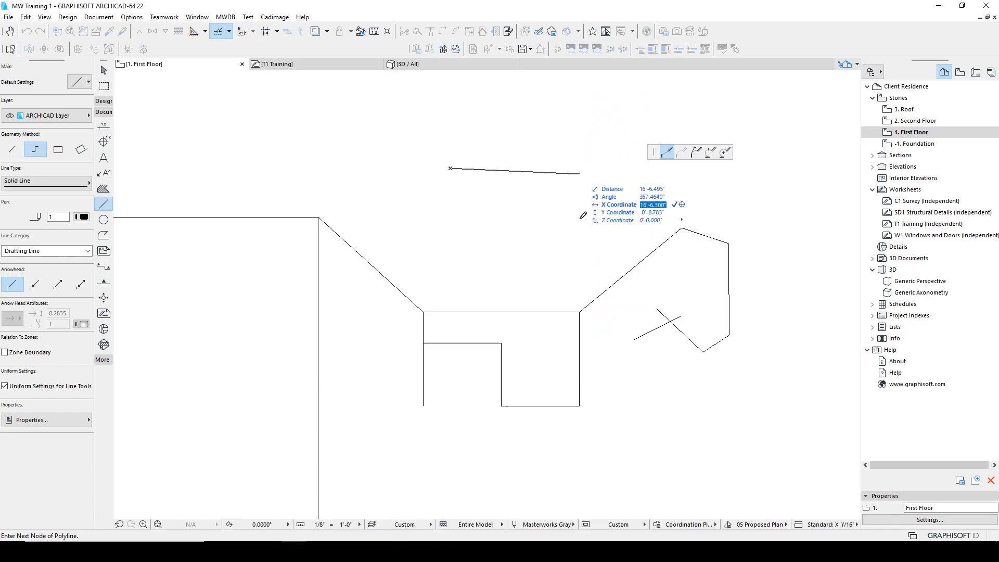
pyautogui.hotkey('alt', 'x')
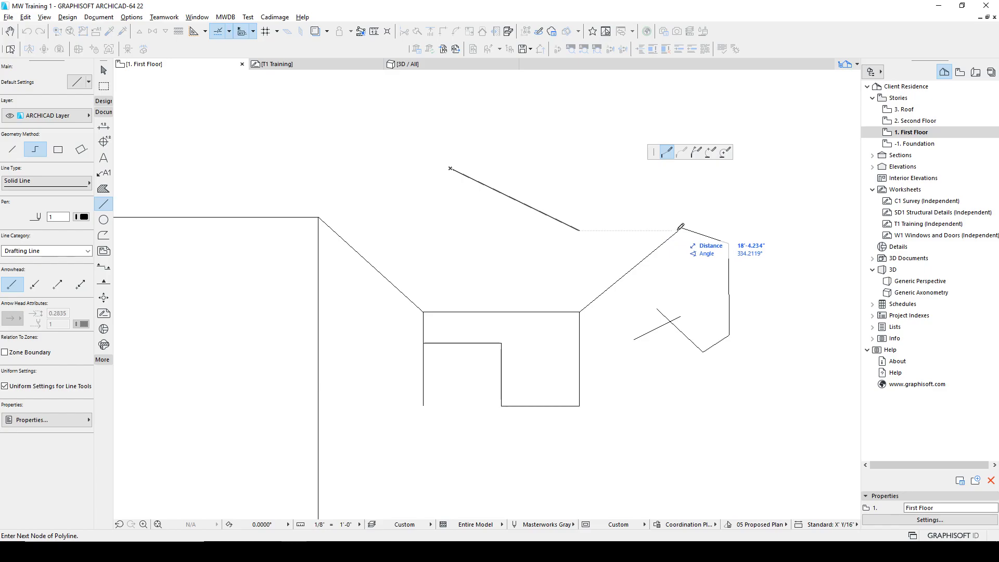
pyautogui.click(580, 228)
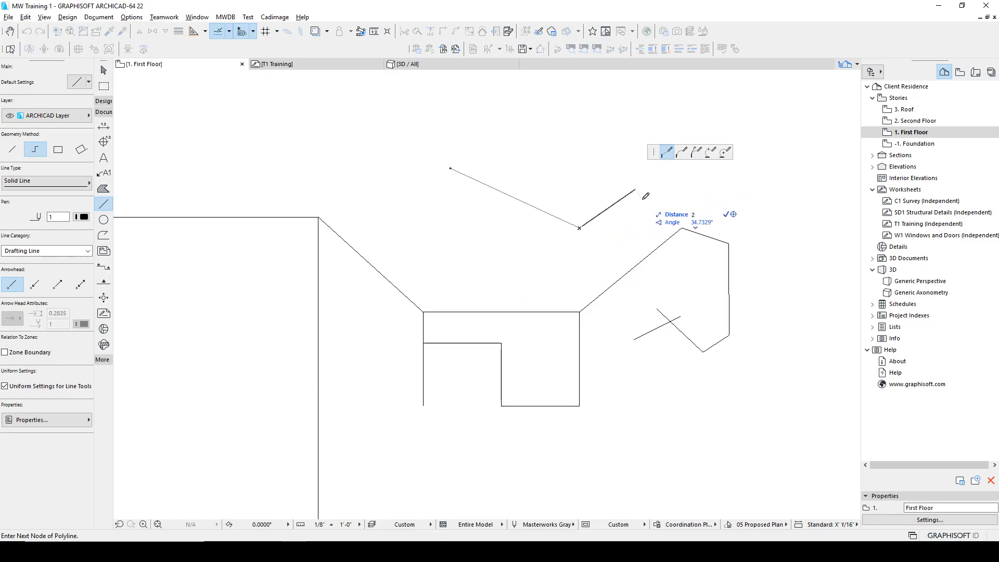
pyautogui.doubleClick(735, 119)
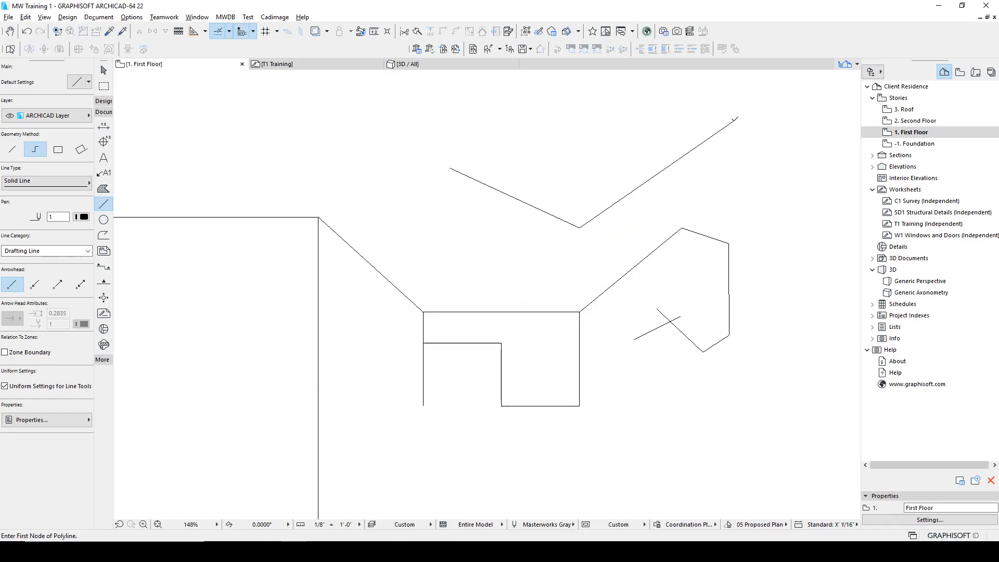